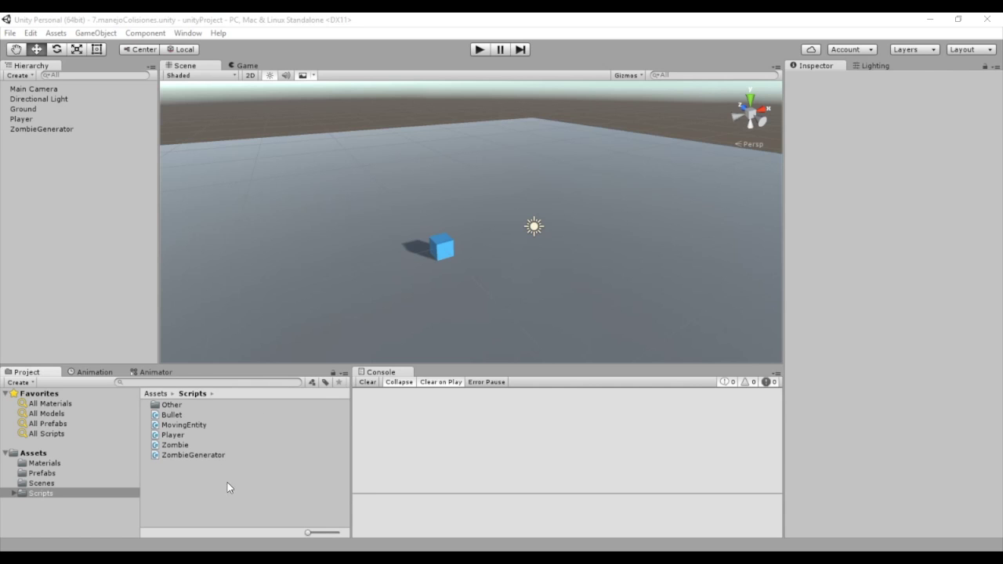
Create a C# script named Health in the Scripts folder using Create > C# Script
right_click(201, 497)
click(270, 289)
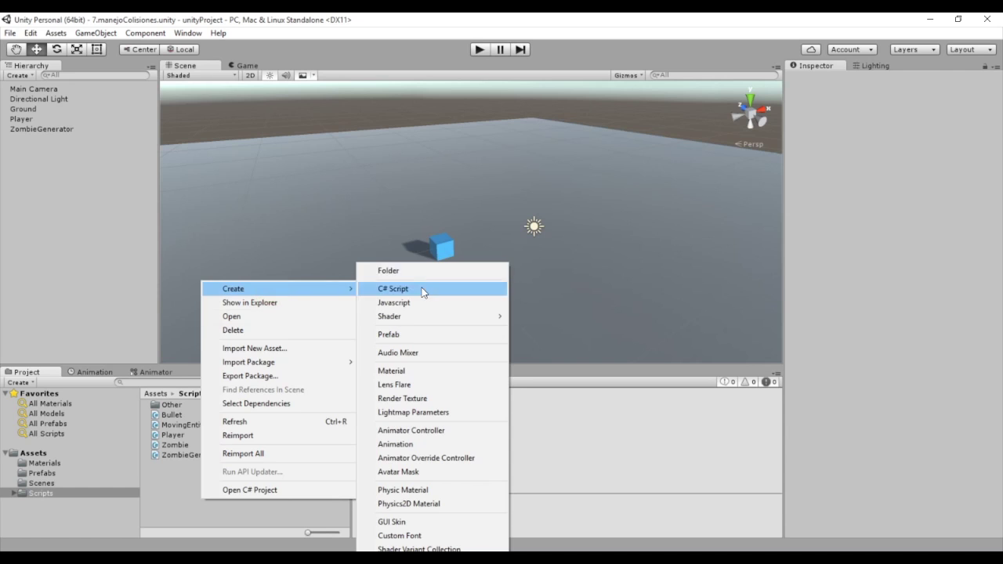
click(393, 288)
text(Health)
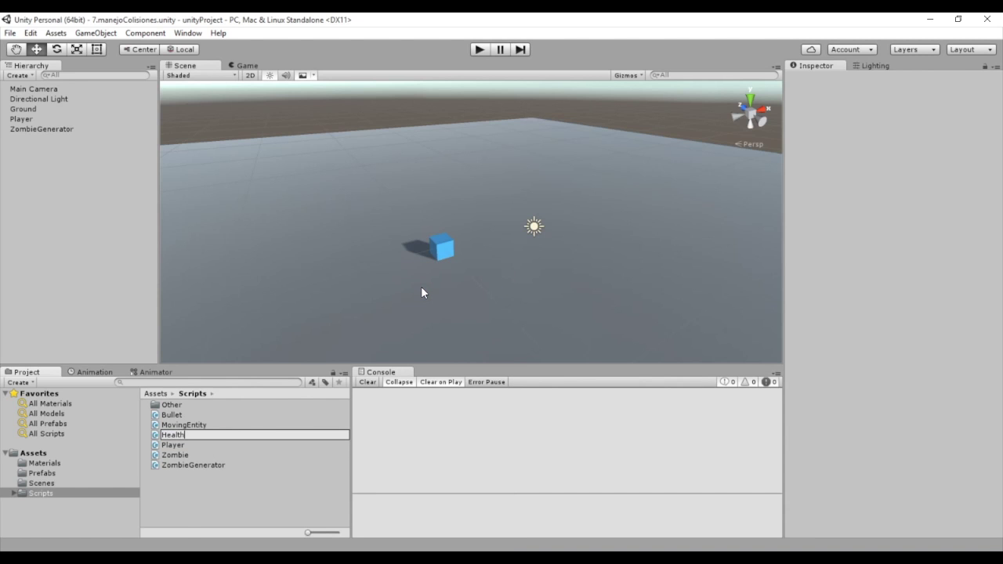
key(Return)
Open Health.cs and declare a public float currentHealth field set to 5
double_click(174, 425)
key(Return)
key(Return)
key(Up)
text(public )
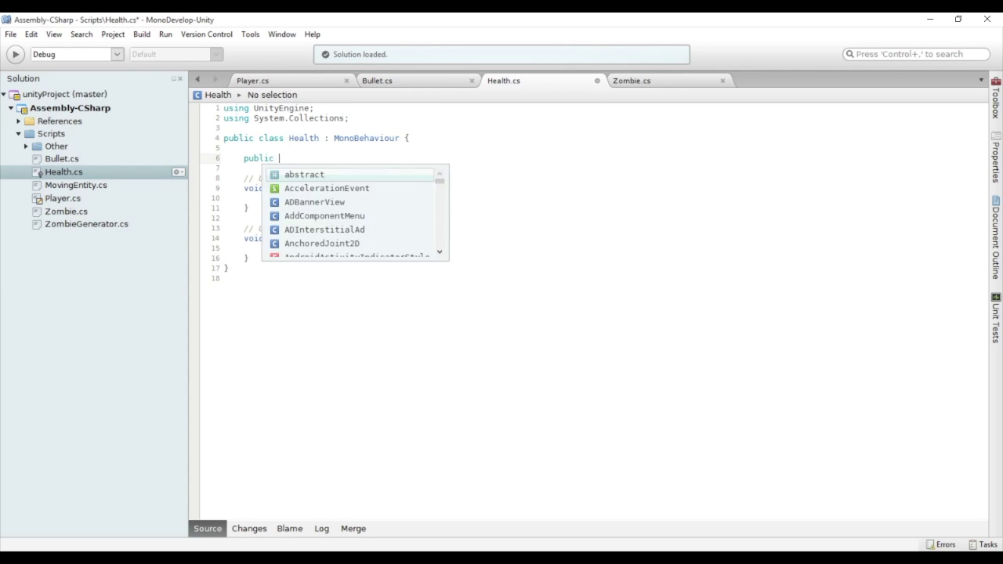
text(float currena)
text(tHealth;)
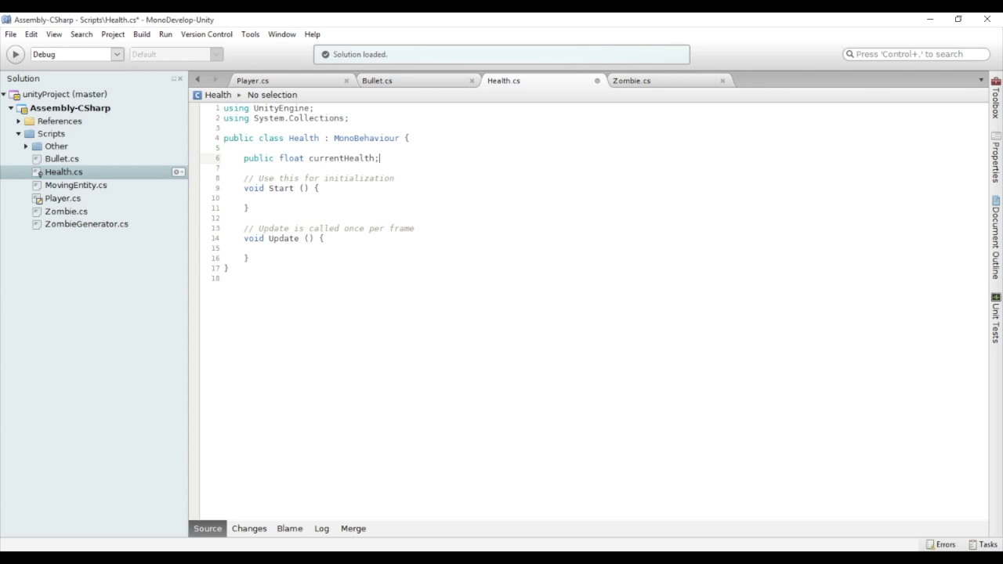
key(Left)
text(= 5)
Replace Start and Update with DamageTaken(float amount), which subtracts amount from currentHealth
key(Down)
key(Down)
key(shift+Down)
key(shift+Down)
key(shift+Down)
key(shift+Down)
key(shift+Down)
key(shift+Down)
key(shift+Down)
key(shift+Down)
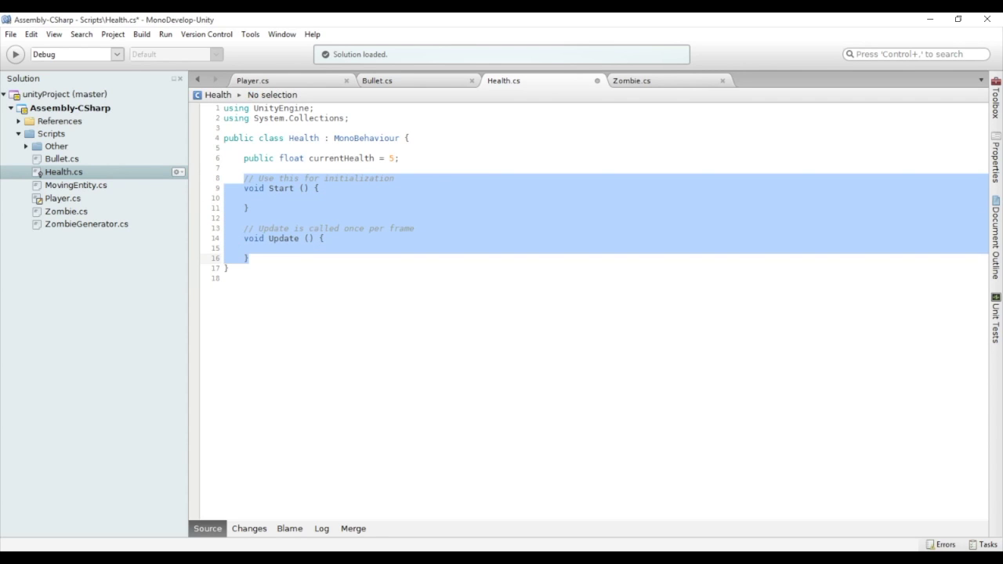
key(BackSpace)
text(void DamageTaken ()
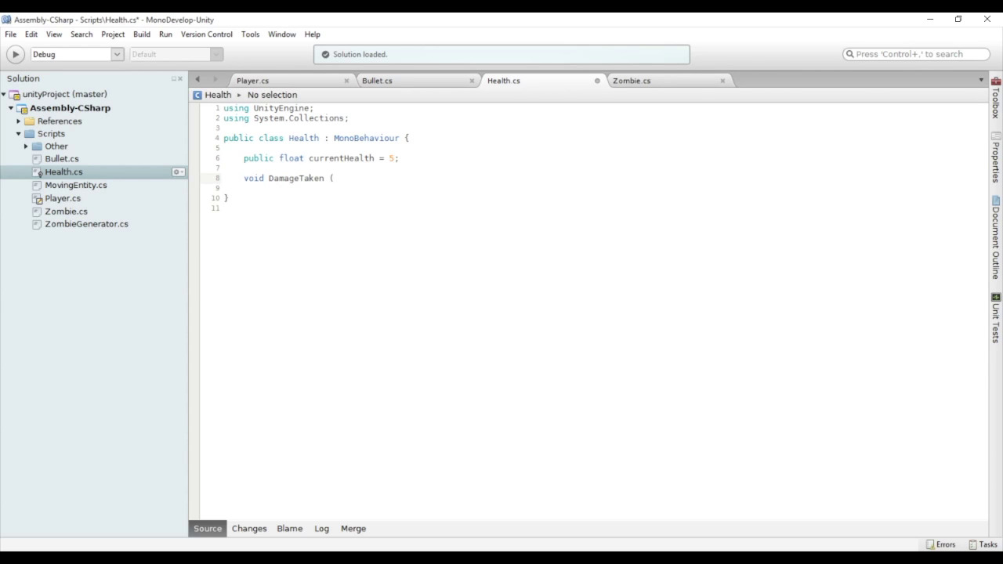
text(float amount) {)
key(Return)
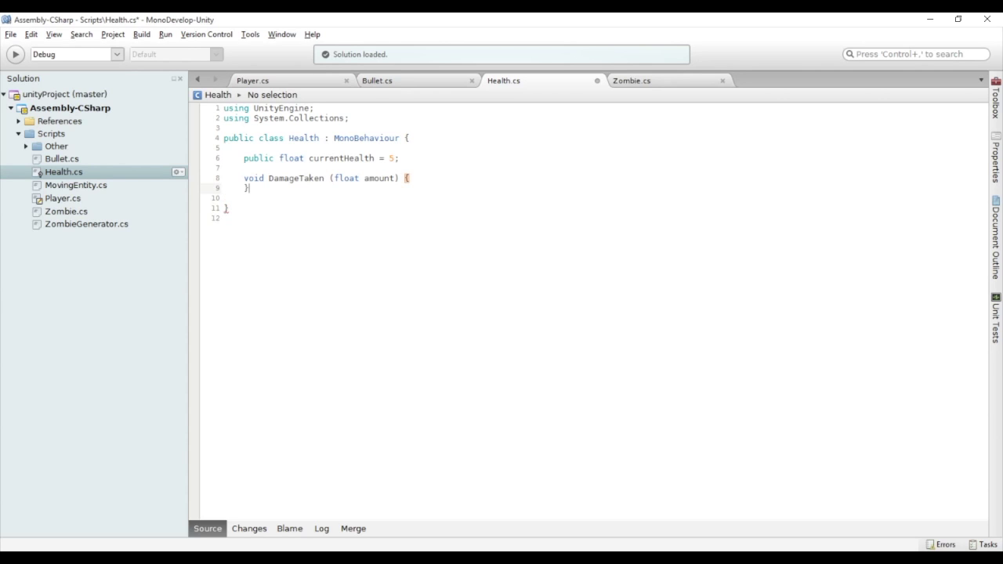
text(cur)
key(Return)
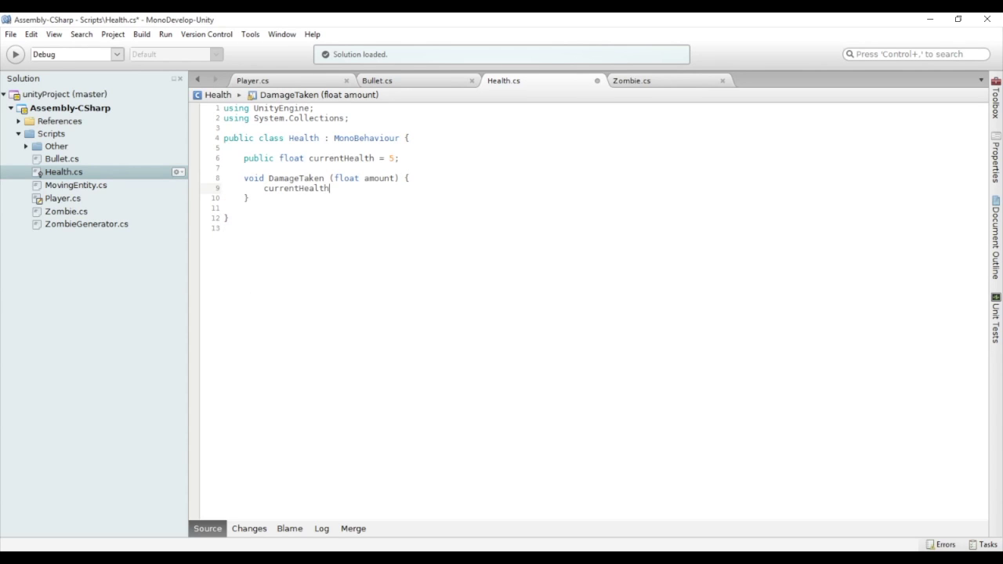
text( -= am)
key(Return)
text(;)
Log "Vida actual: " plus currentHealth in DamageTaken and save Health.cs
key(Return)
text(Debug)
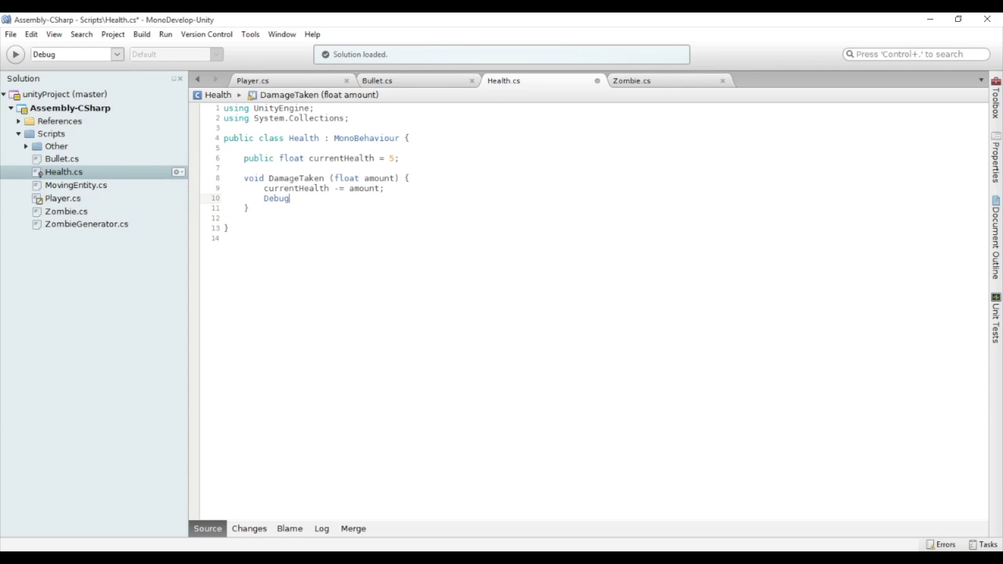
text(.Log()
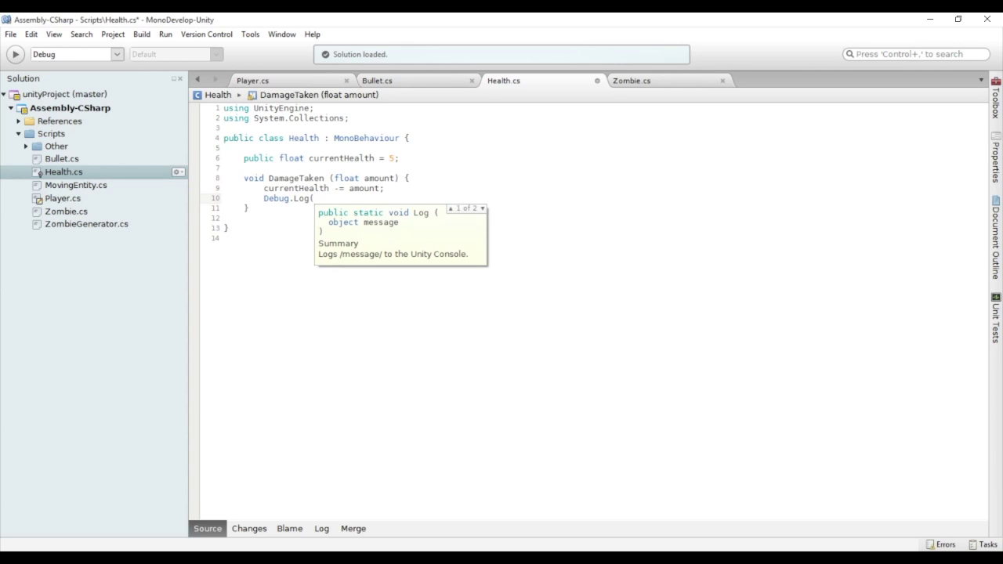
text("Vida actual: )
text(" + )
text(currentHealth;)
key(BackSpace)
text();)
key(ctrl+s)
key(alt+Tab)
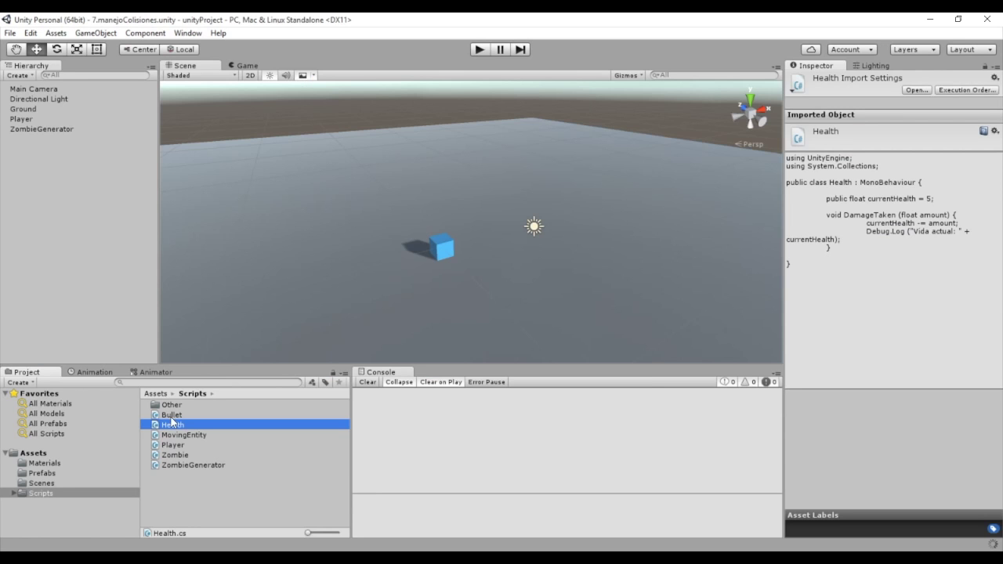
Add the Health component to the Player object
click(24, 119)
click(871, 463)
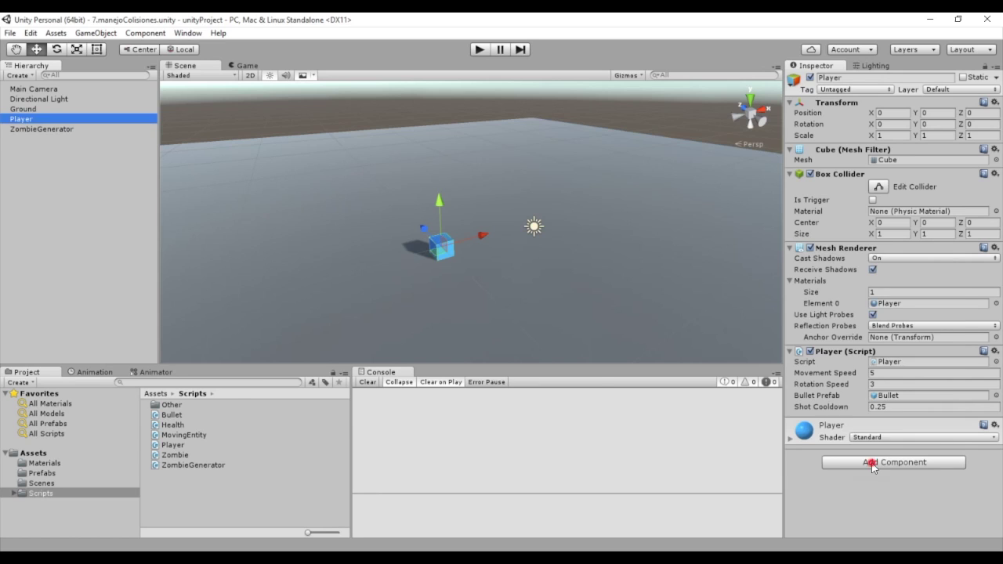
key(Return)
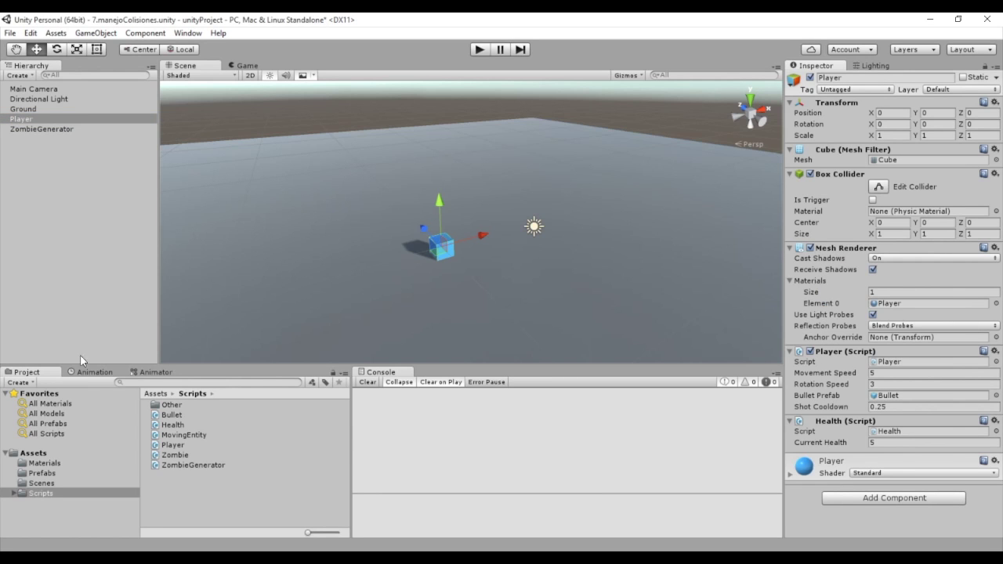
Add the Health component to the Zombie prefab in the Prefabs folder
click(41, 473)
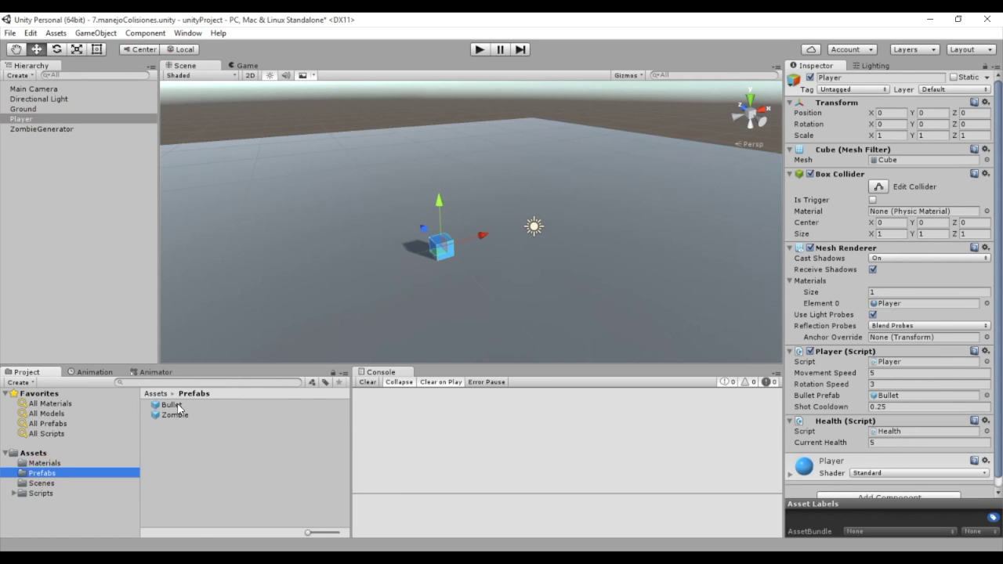
click(174, 415)
scroll(891, 307, down, 1)
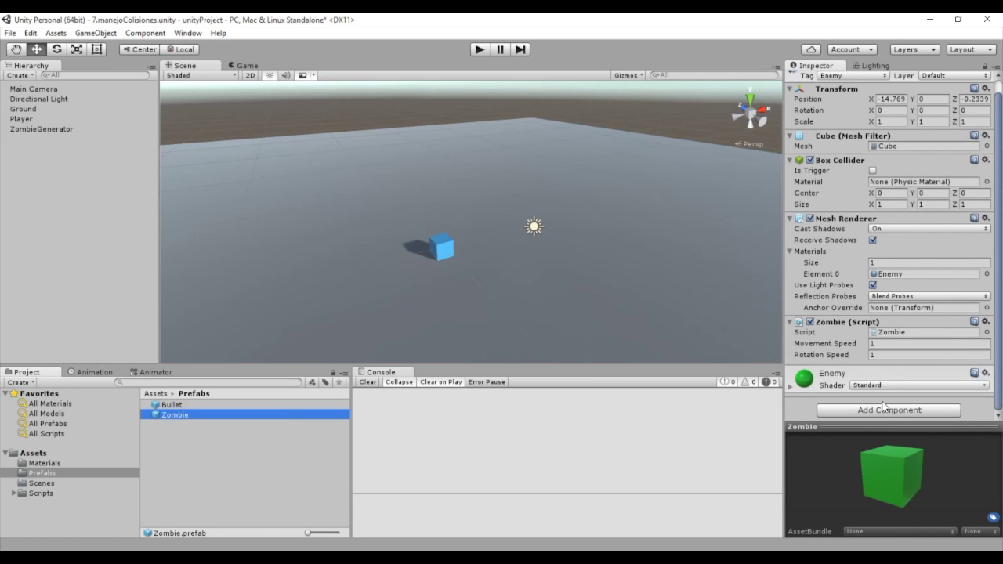
click(884, 410)
click(882, 245)
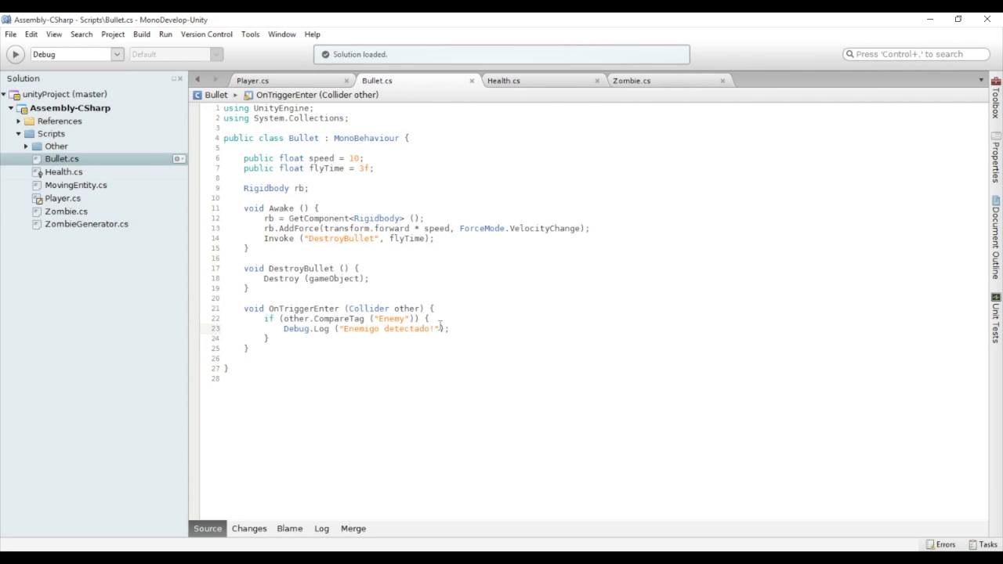
Add public float damage = 2f; below the flyTime field in Bullet.cs
click(511, 80)
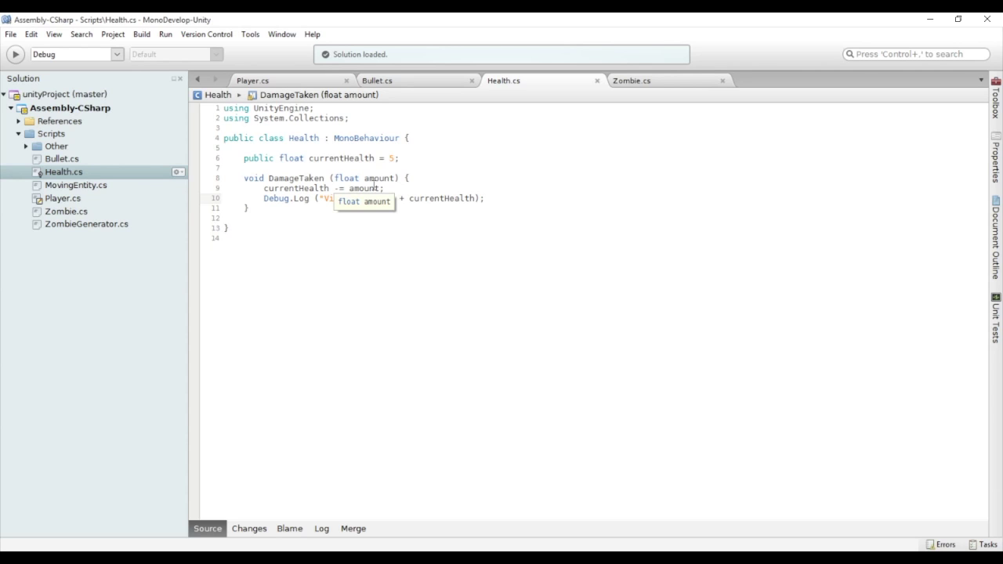
click(391, 79)
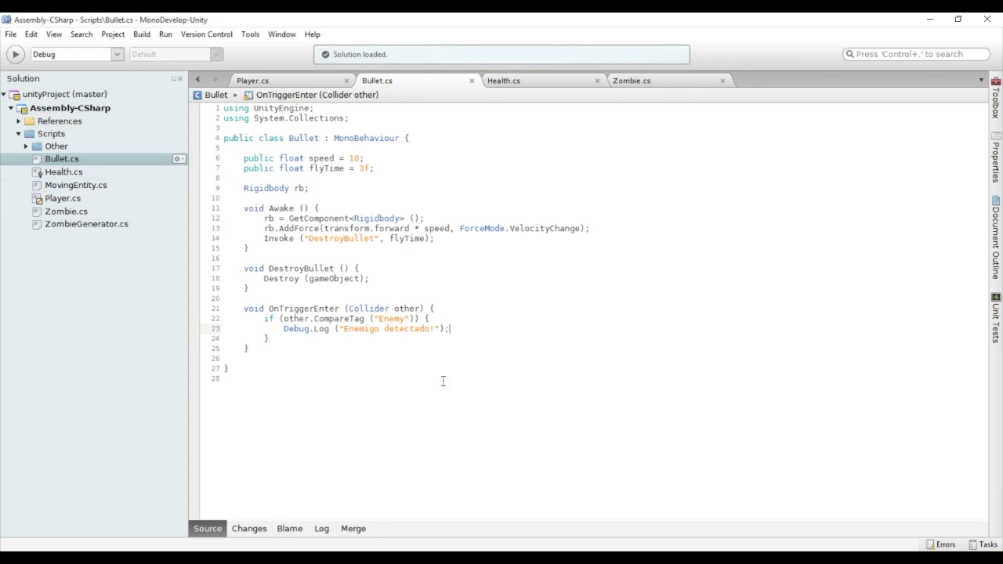
click(282, 332)
key(shift+End)
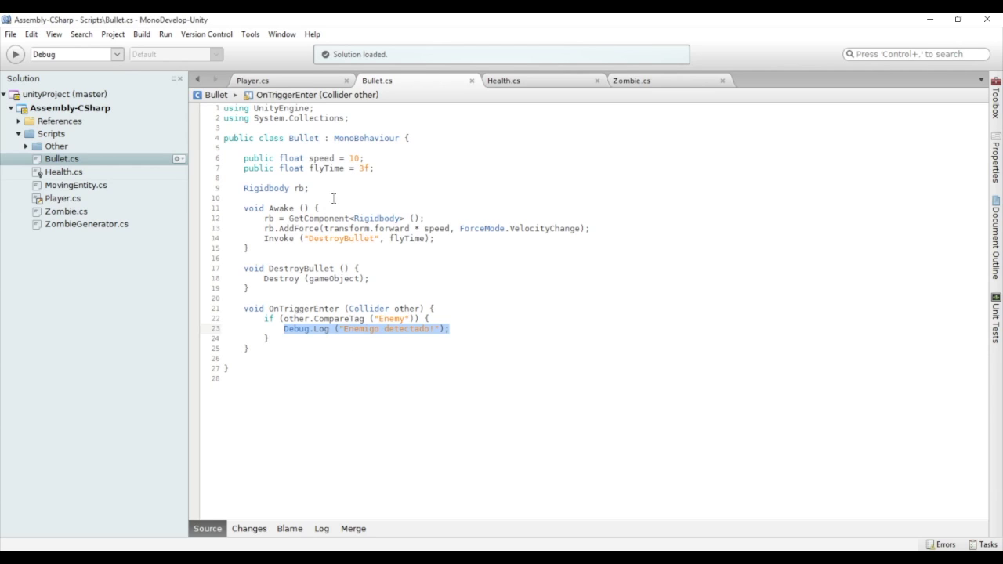
click(401, 169)
key(Return)
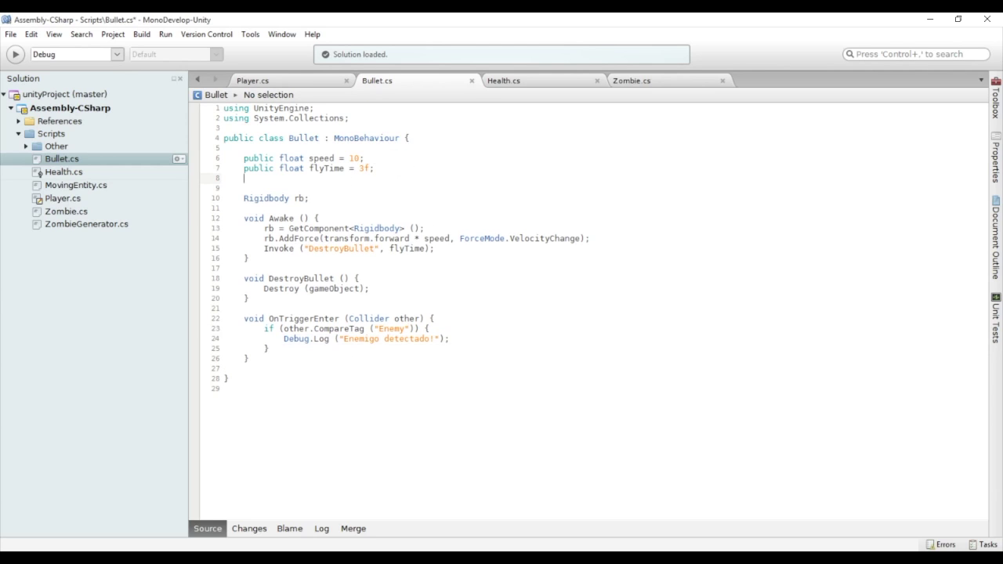
text(pu)
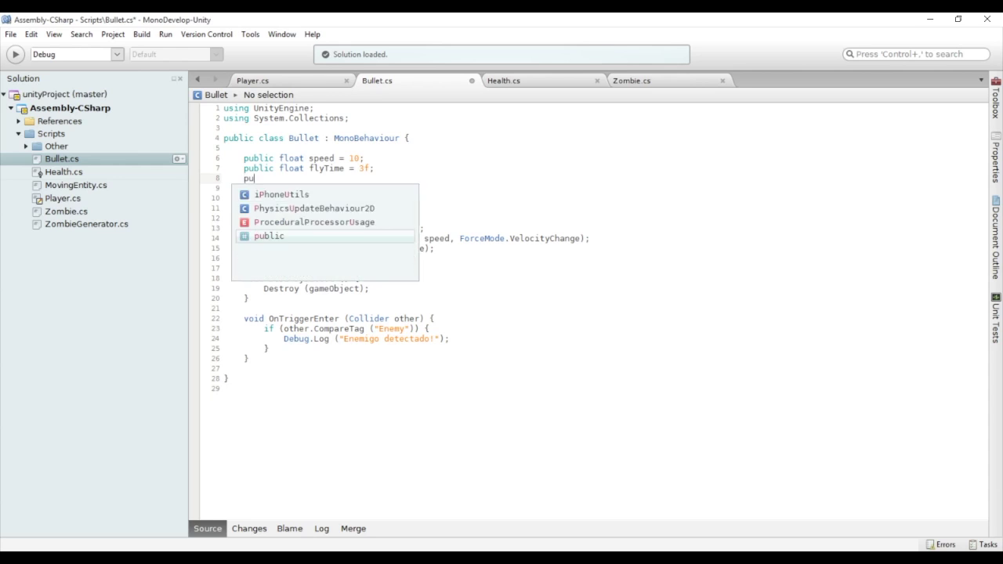
text(blic float )
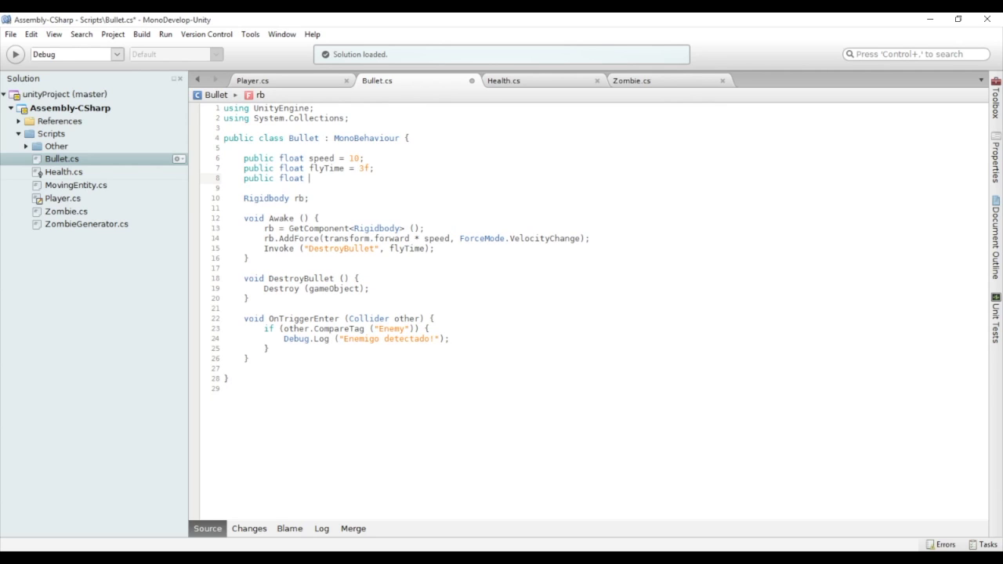
text(damage =)
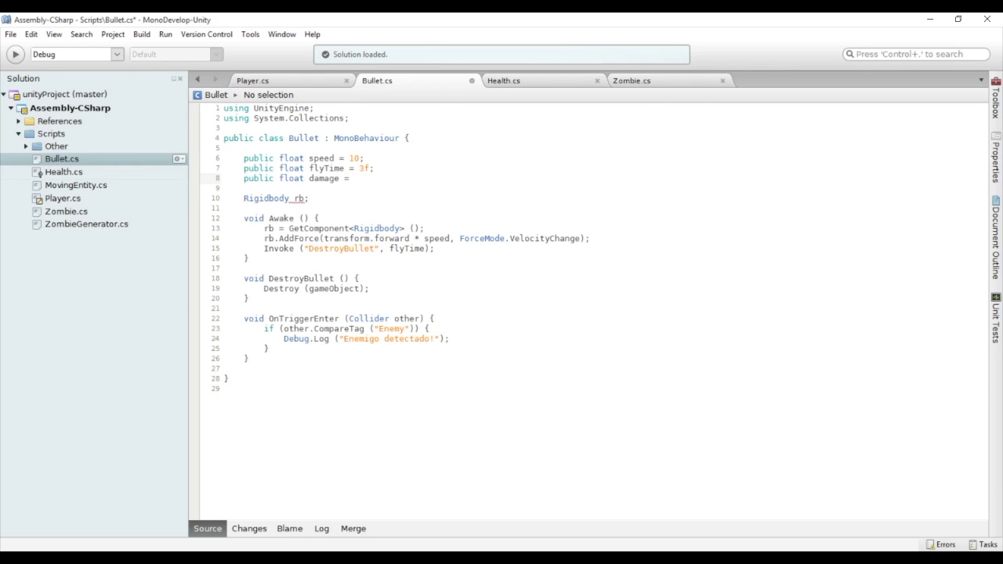
text( 2f;)
click(470, 334)
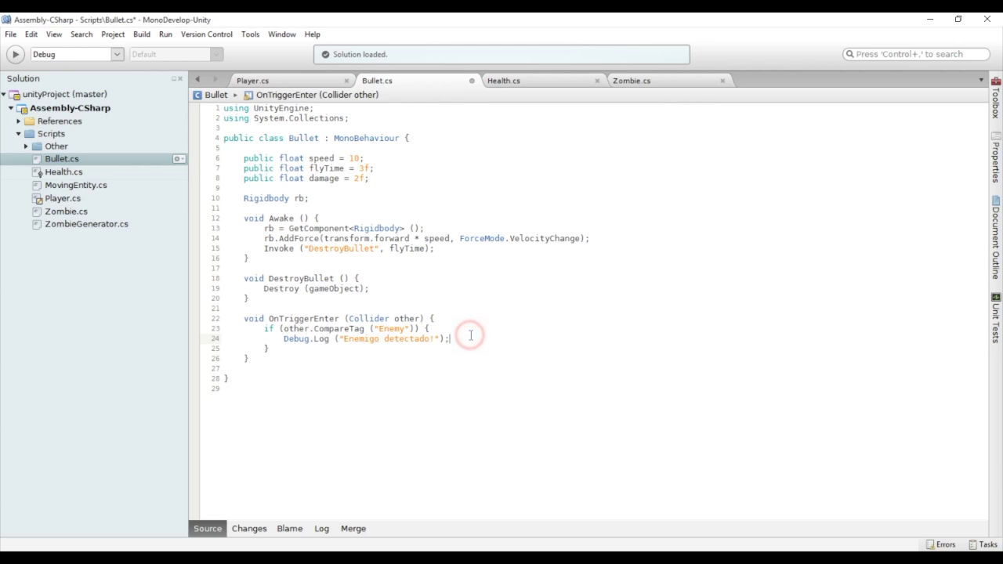
Replace the enemy Debug.Log with other.SendMessage("DamageTaken", damage);
key(shift+Home)
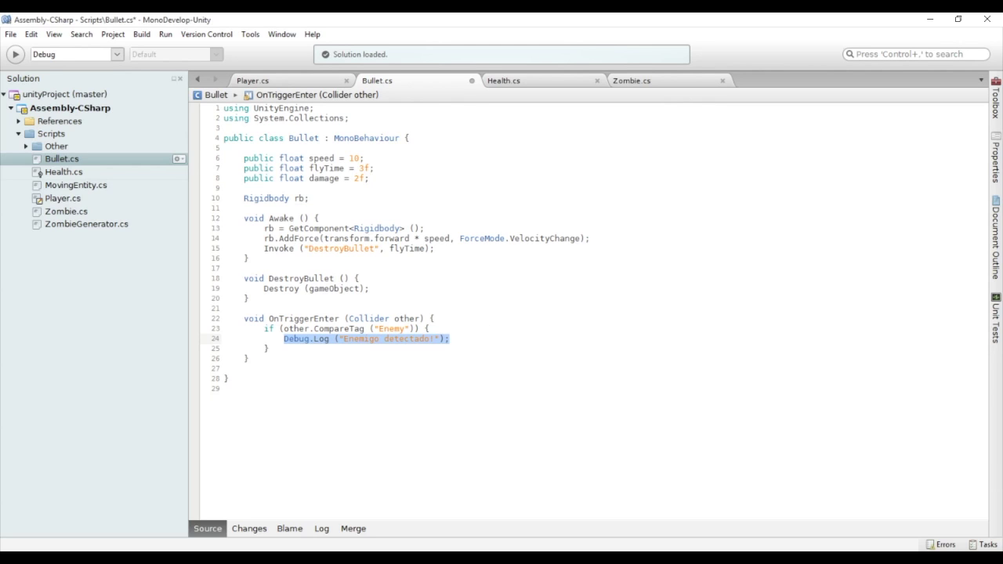
text(other)
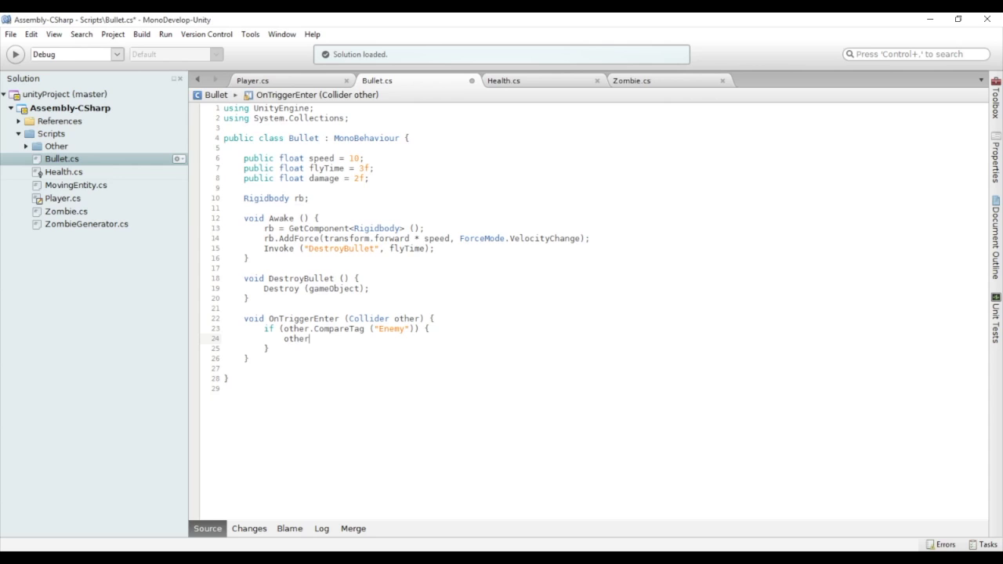
text(.se)
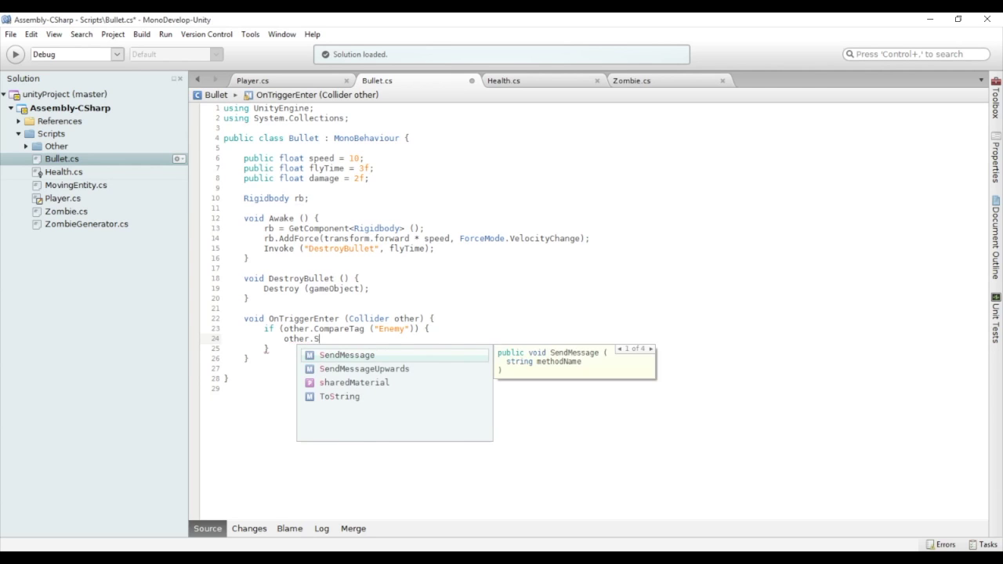
key(Return)
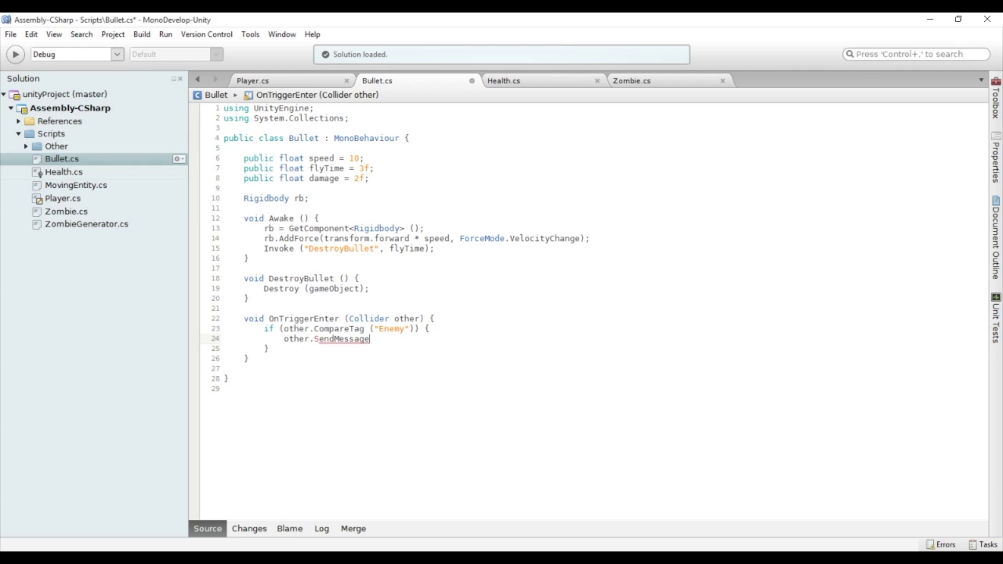
text(()
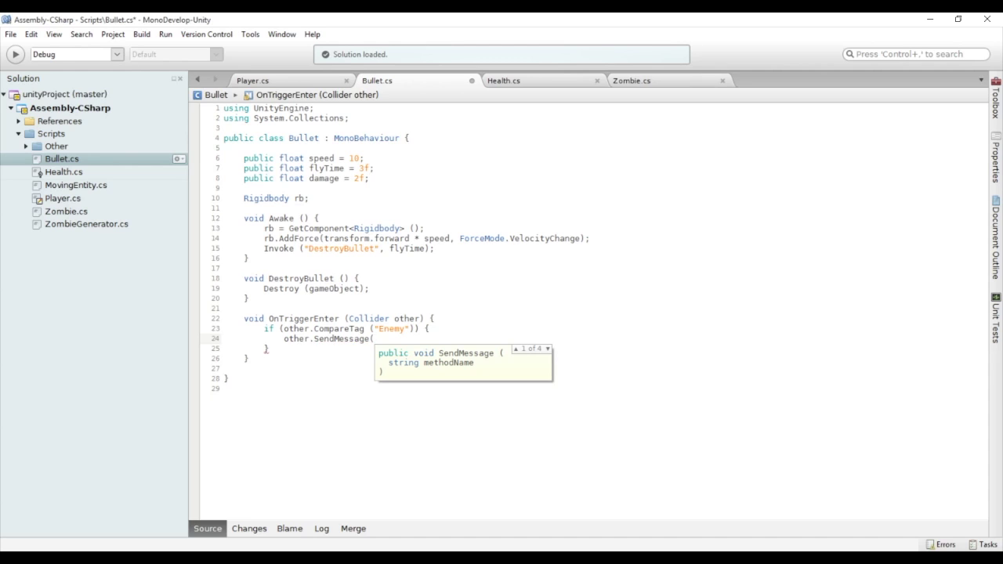
text("DamageTaken", damage);)
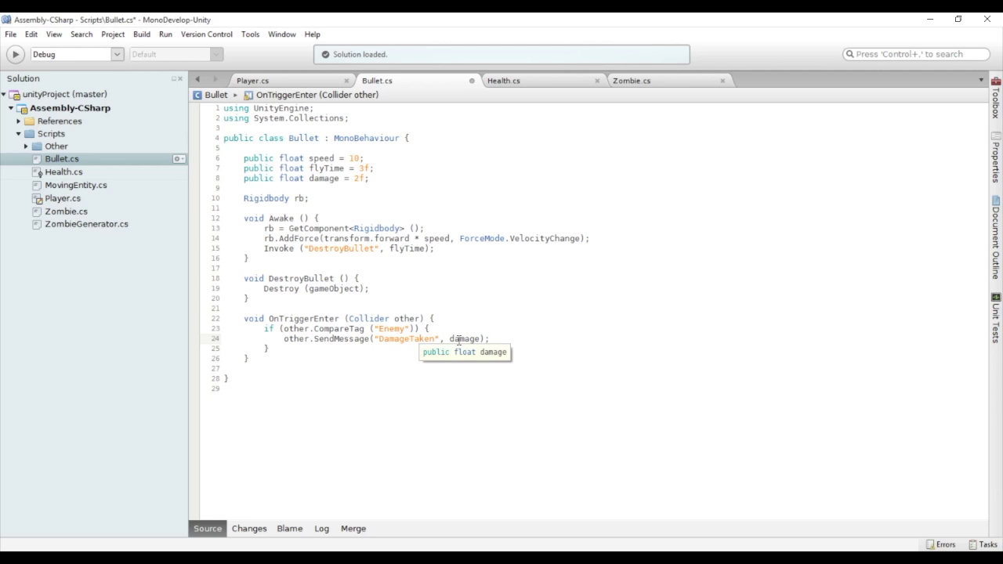
Try adding a SendMessageOptions argument to the call, then remove it again
click(479, 339)
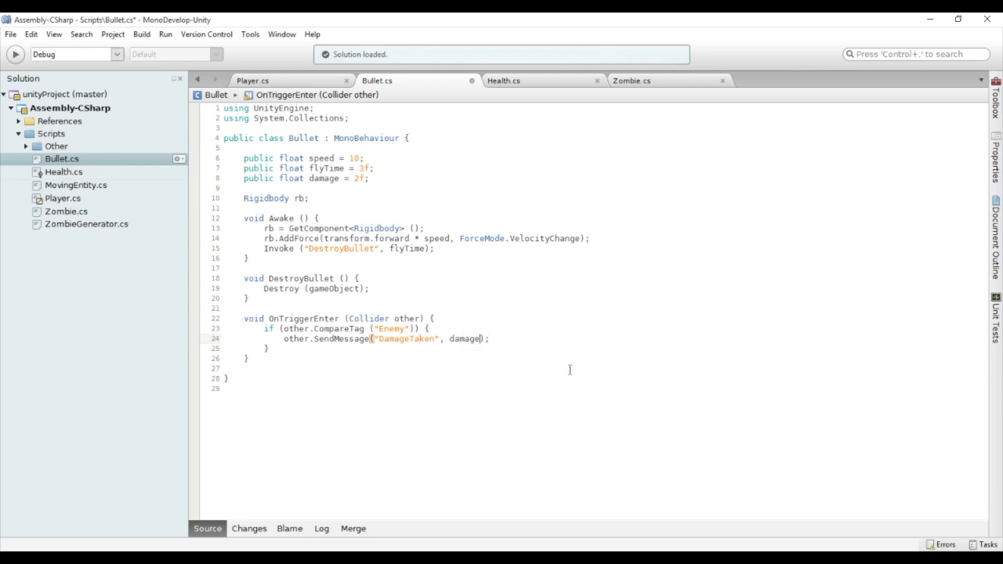
text(,)
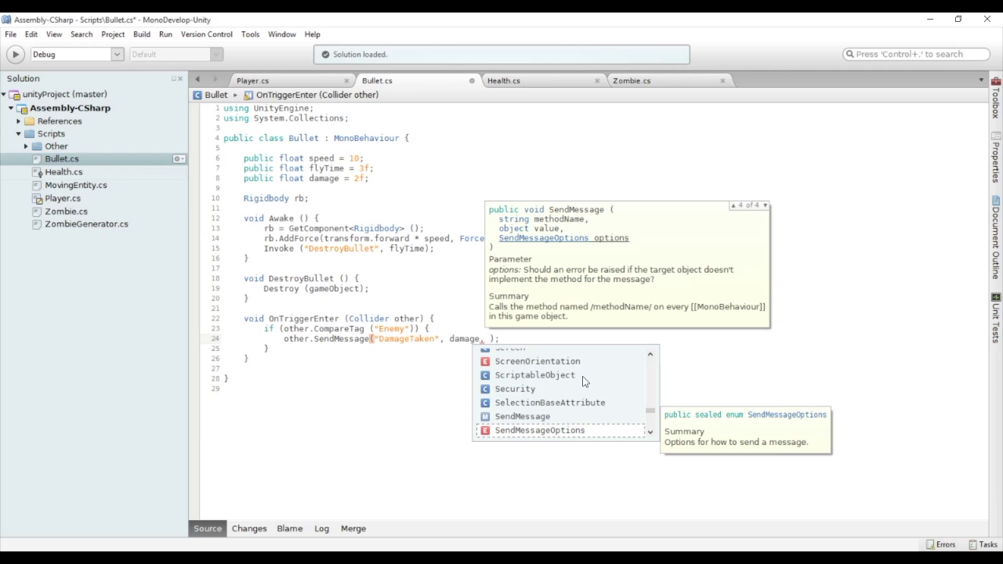
key(Return)
text(.)
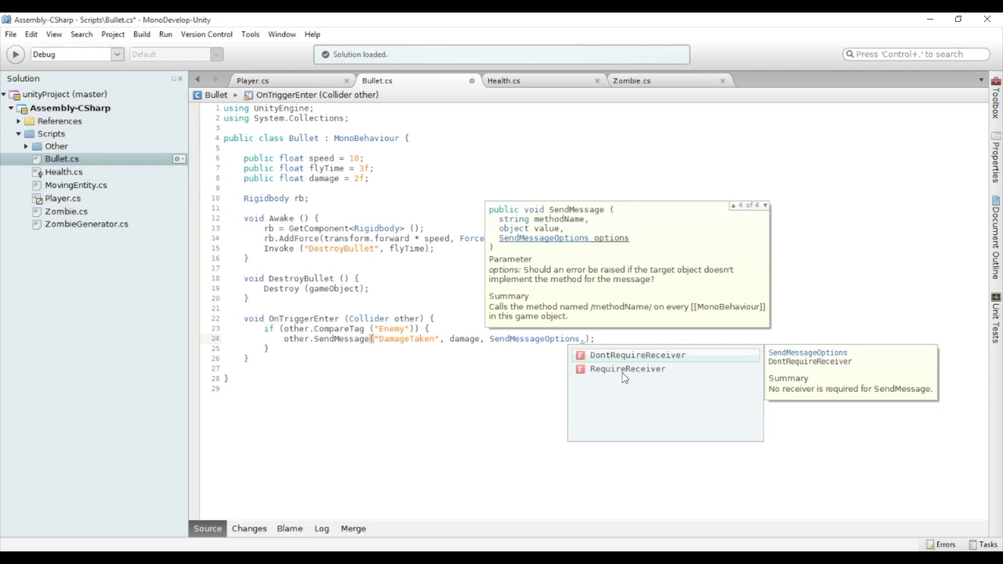
key(Escape)
key(ctrl+BackSpace)
key(BackSpace)
key(BackSpace)
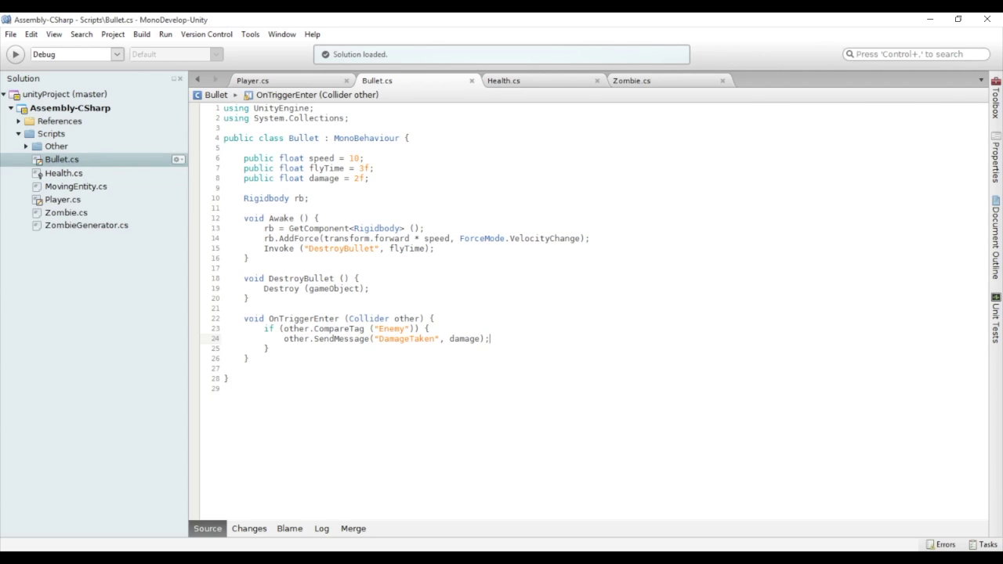
Save Bullet.cs and play-test shooting zombies, seeing Vida actual drop from 3 to -5
key(ctrl+s)
key(alt+Tab)
click(483, 51)
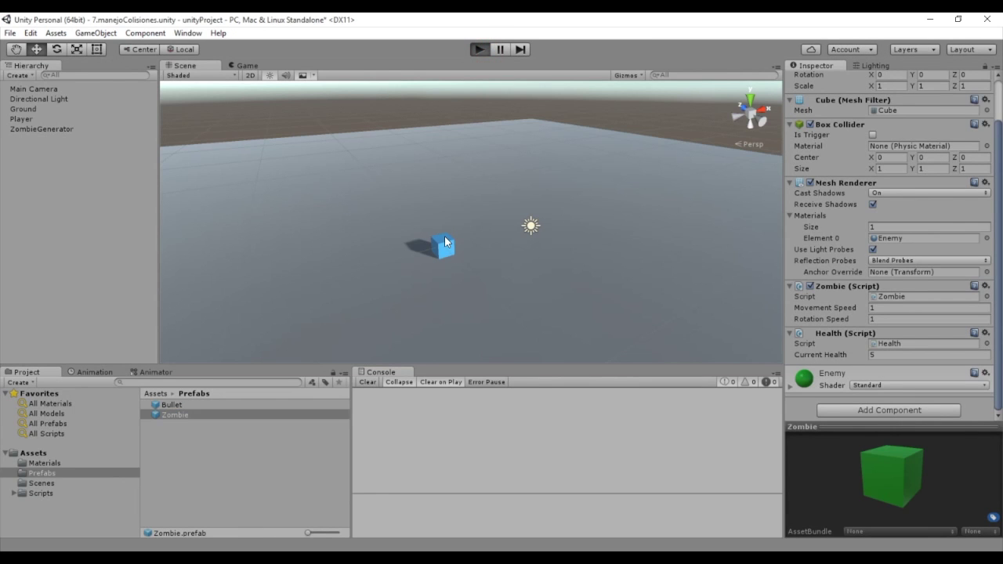
key(Up)
key(space)
key(space)
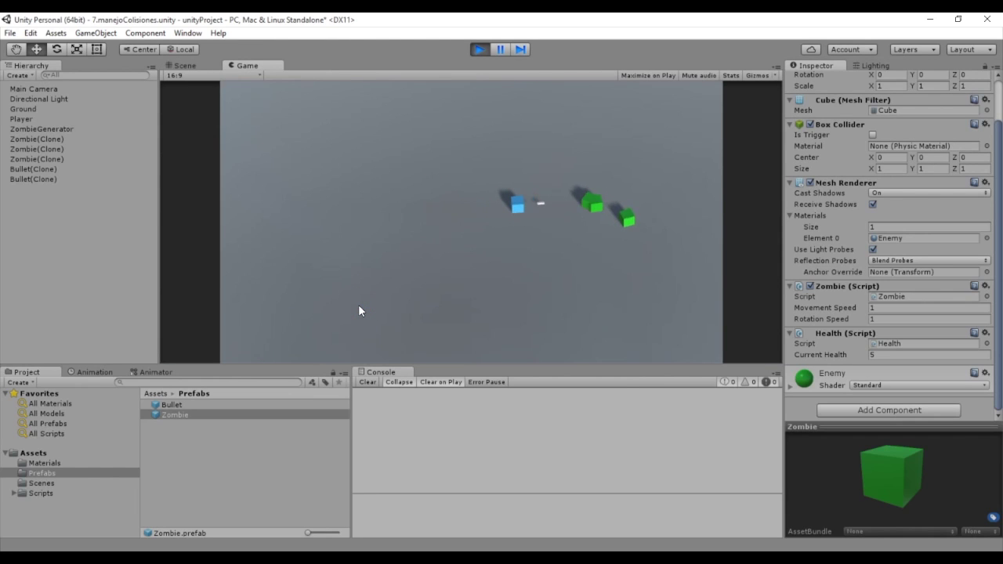
key(space)
key(space)
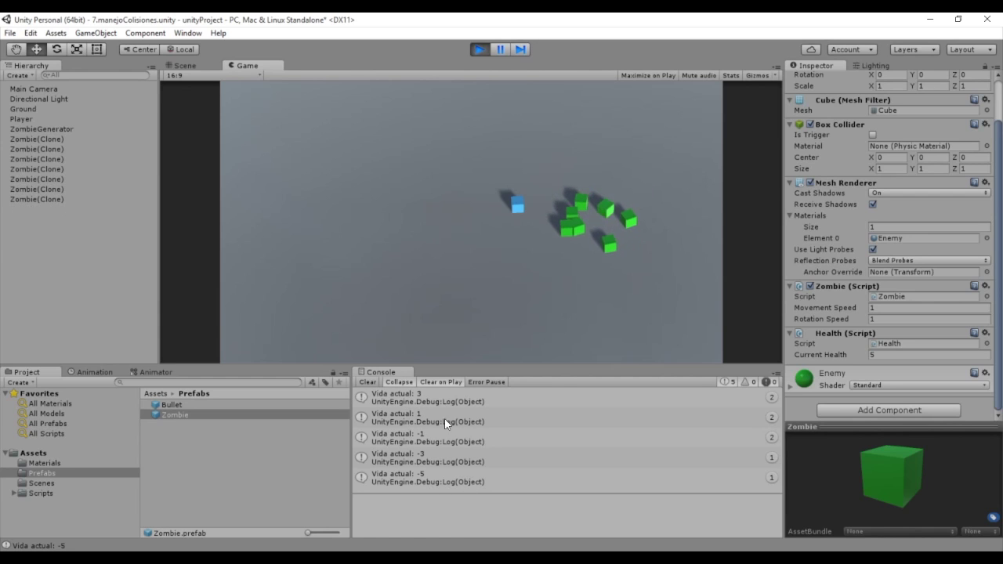
click(477, 49)
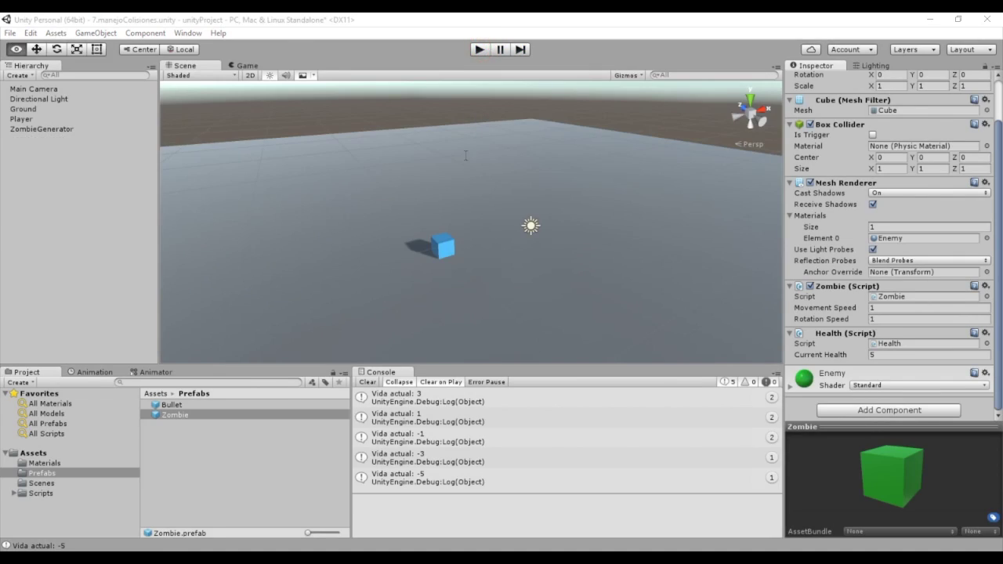
key(alt+Tab)
Add DestroyBullet(); after the SendMessage call in OnTriggerEnter and save Bullet.cs
text(;)
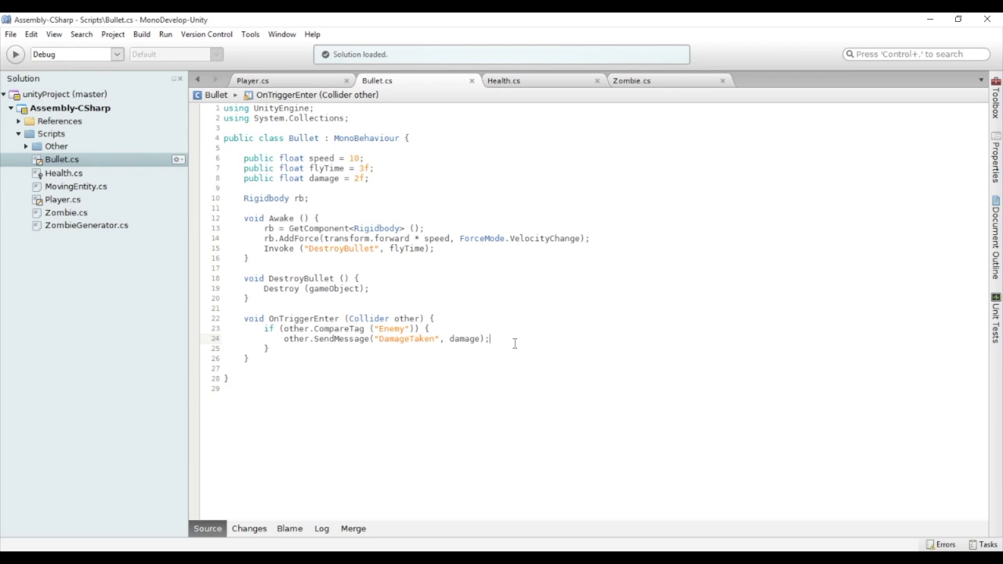
key(Return)
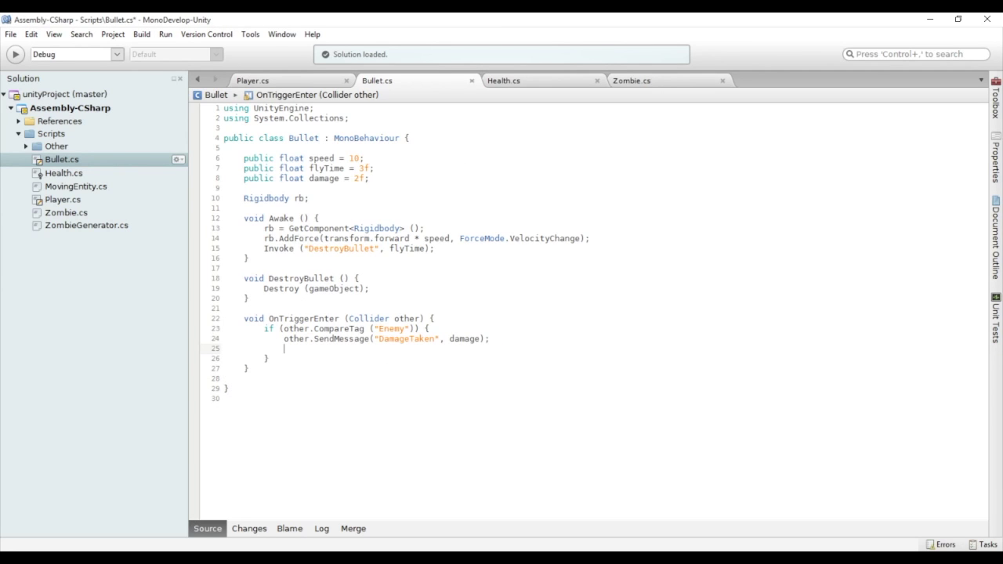
text(Dest)
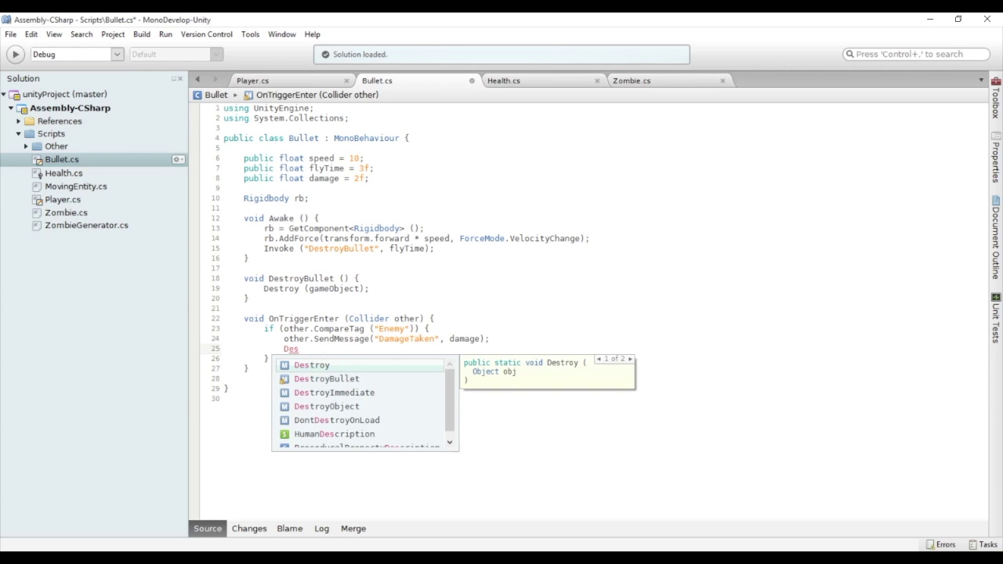
text(r)
key(Down)
key(Return)
text(();)
key(ctrl+s)
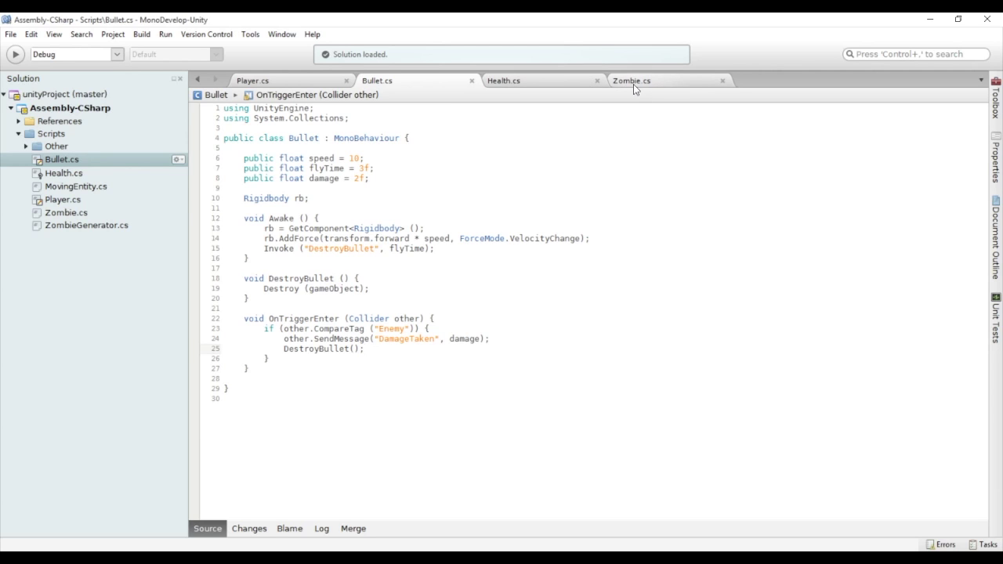
click(633, 84)
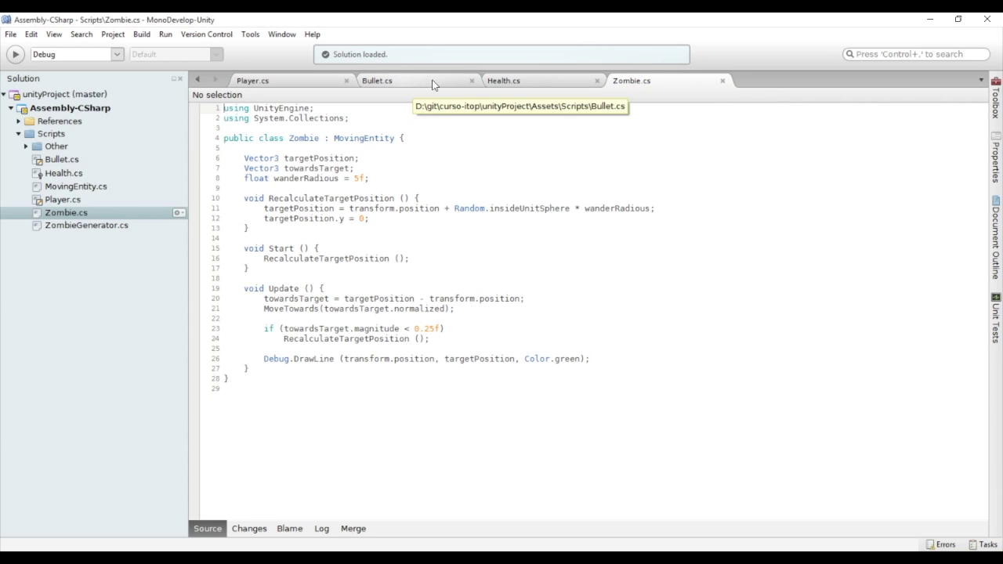
Add a using UnityEngine.Events; import to Health.cs
click(530, 80)
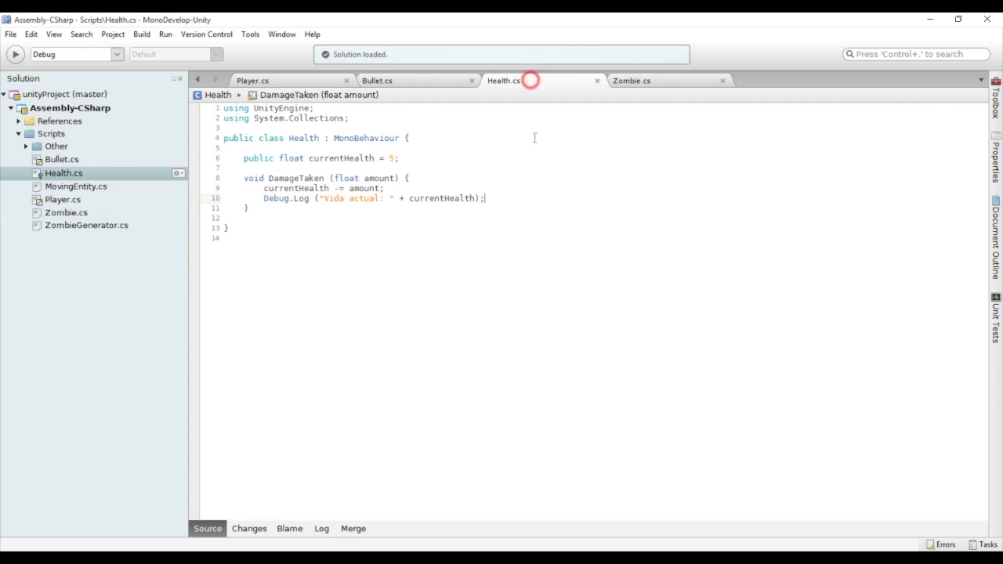
click(375, 116)
key(Return)
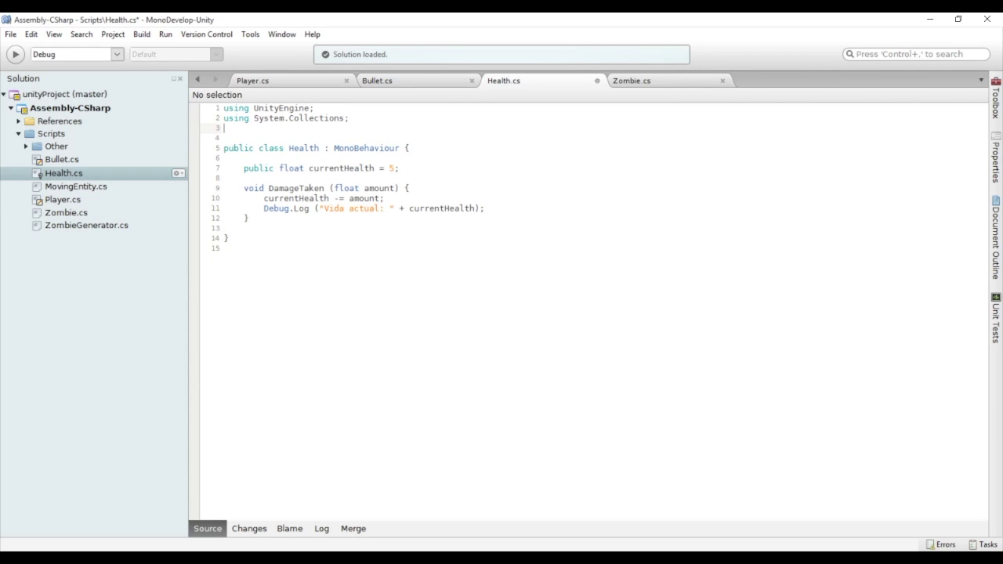
text(using Uni)
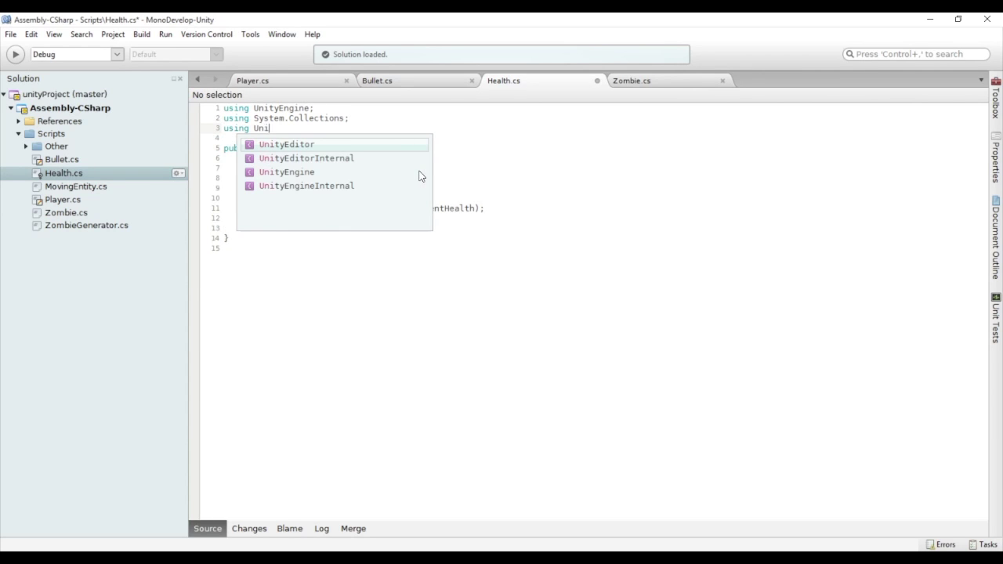
key(Down)
key(Down)
text(.eve)
key(Return)
text(;)
key(Down)
key(Down)
key(Down)
key(Down)
Declare public UnityEvent fields OnDamageTaken and OnDead below currentHealth
key(End)
key(Return)
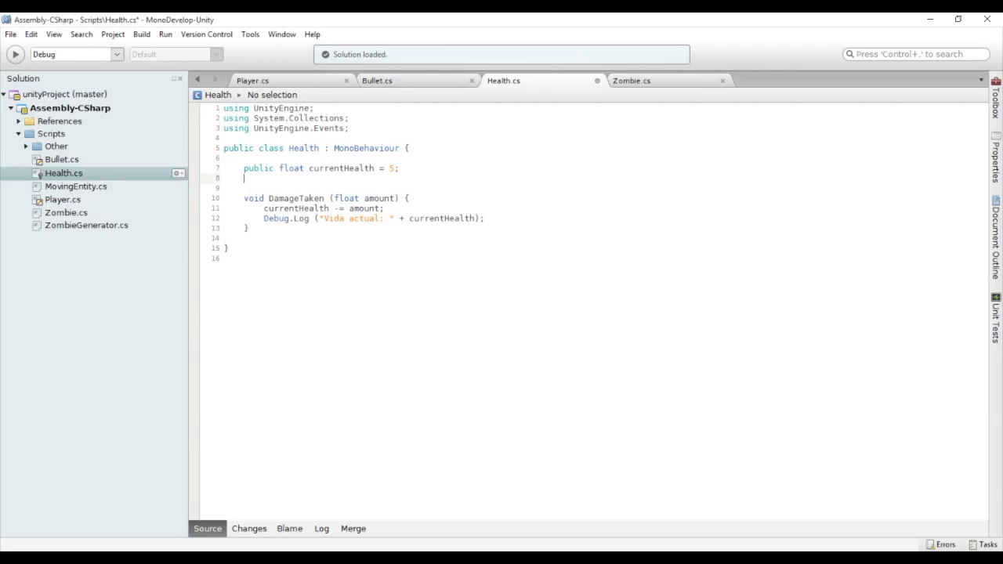
text(public UnityEvent OnDamageTak)
text(en;)
key(Return)
text(public UnityEvent OnDead)
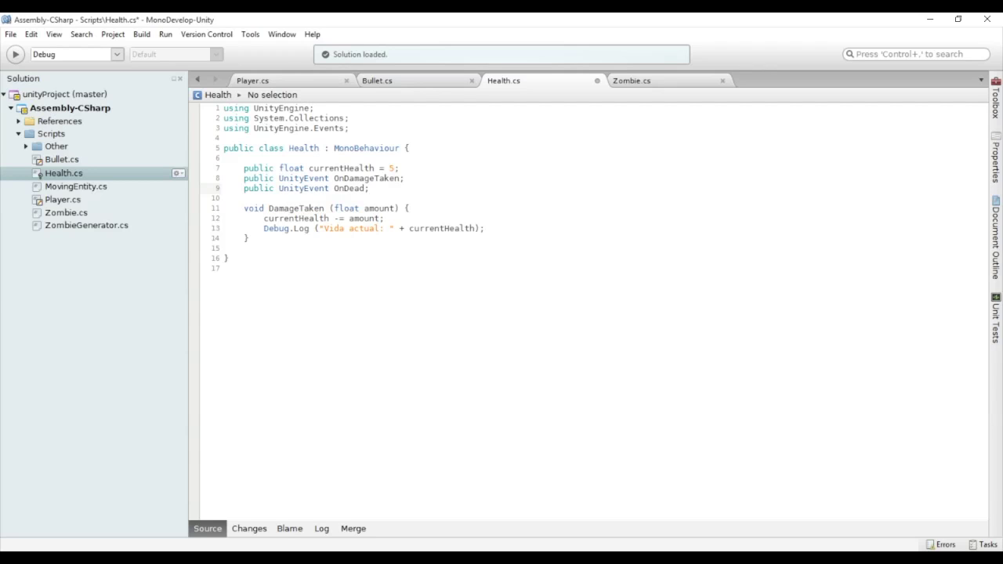
Replace the Debug.Log in DamageTaken with OnDamageTaken.Invoke();
key(Down)
key(Down)
key(Down)
key(Home)
key(shift+End)
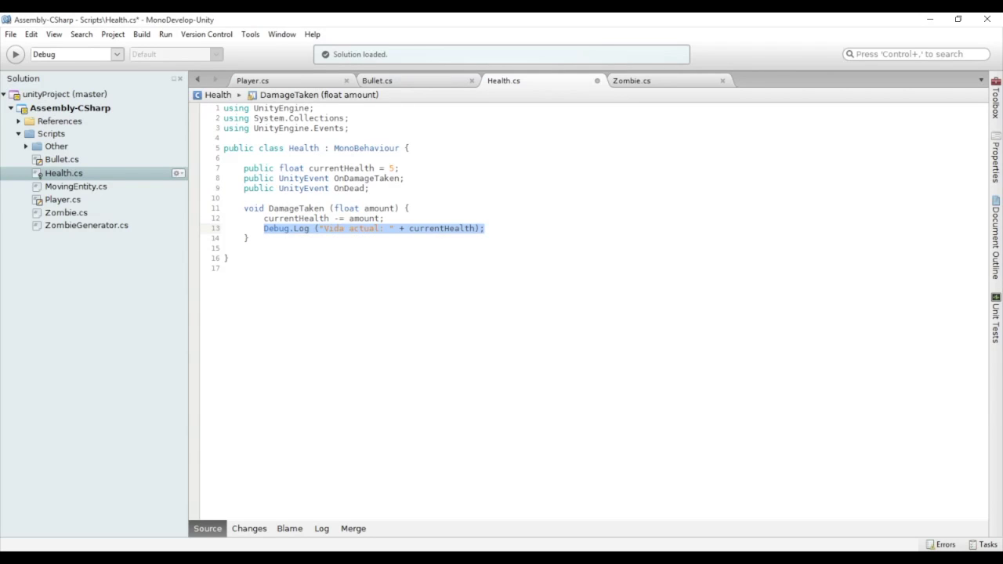
text(OnDa)
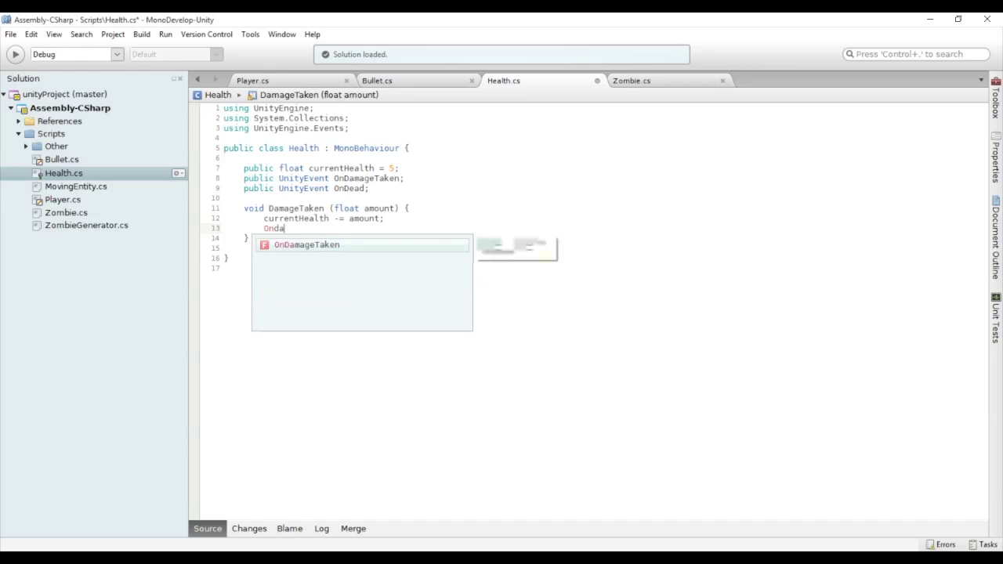
key(Return)
text(.)
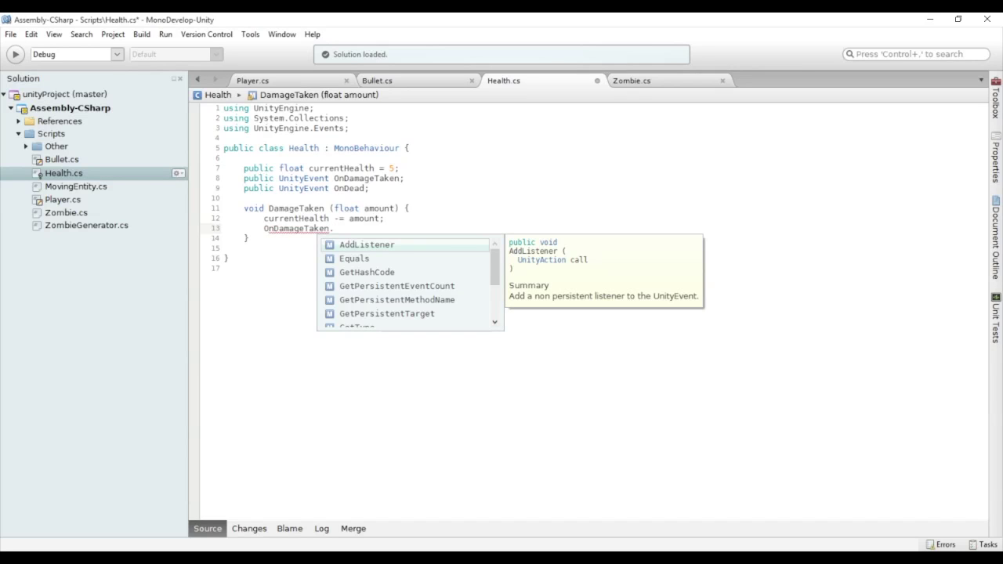
scroll(413, 298, down, 1)
double_click(396, 313)
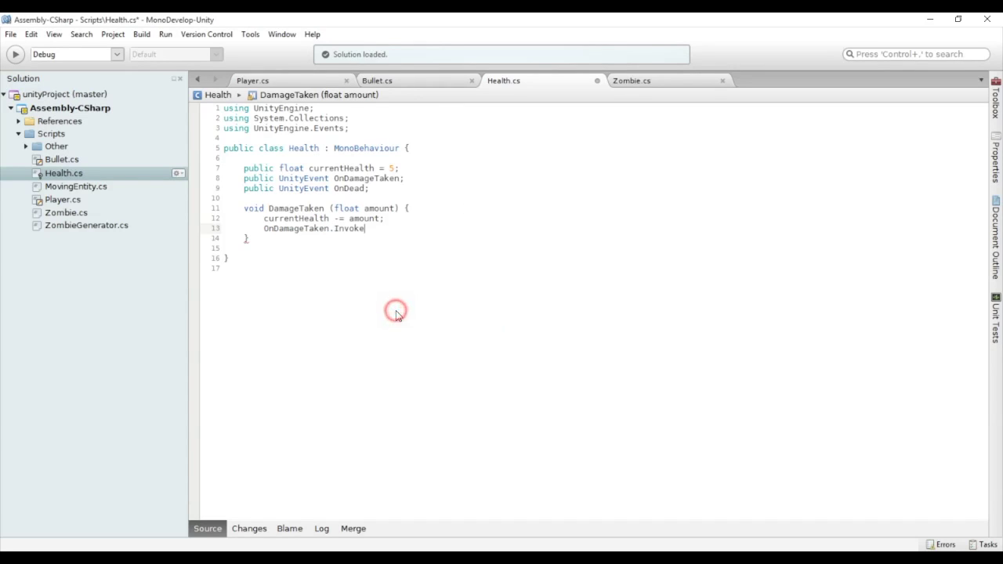
text( ();)
Add if (currentHealth <= 0) calling OnDead.Invoke() after the damage event
key(Return)
text(if (curr)
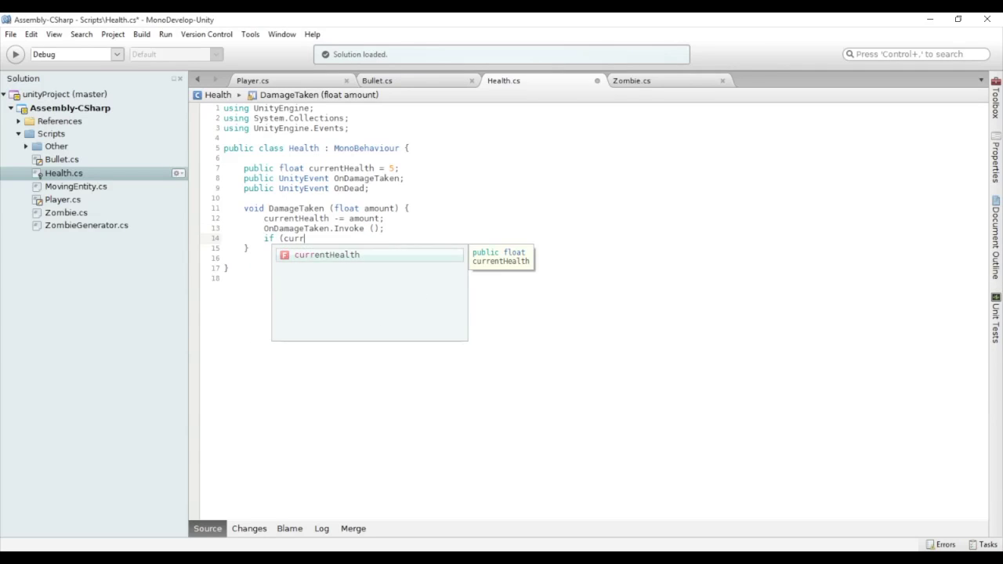
text(entHealth <= 0)
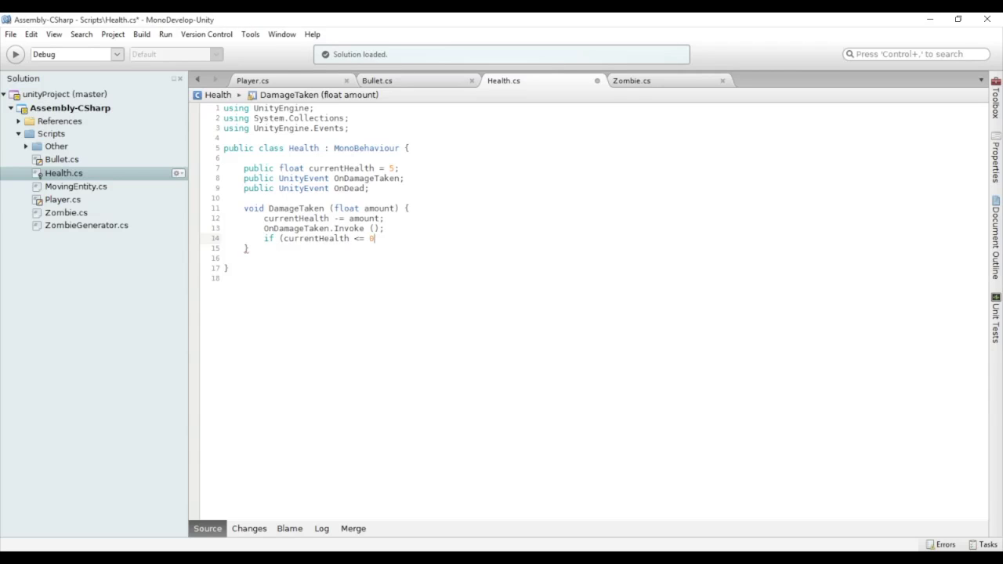
text())
key(Return)
text(On)
key(Return)
text(();.Invoke)
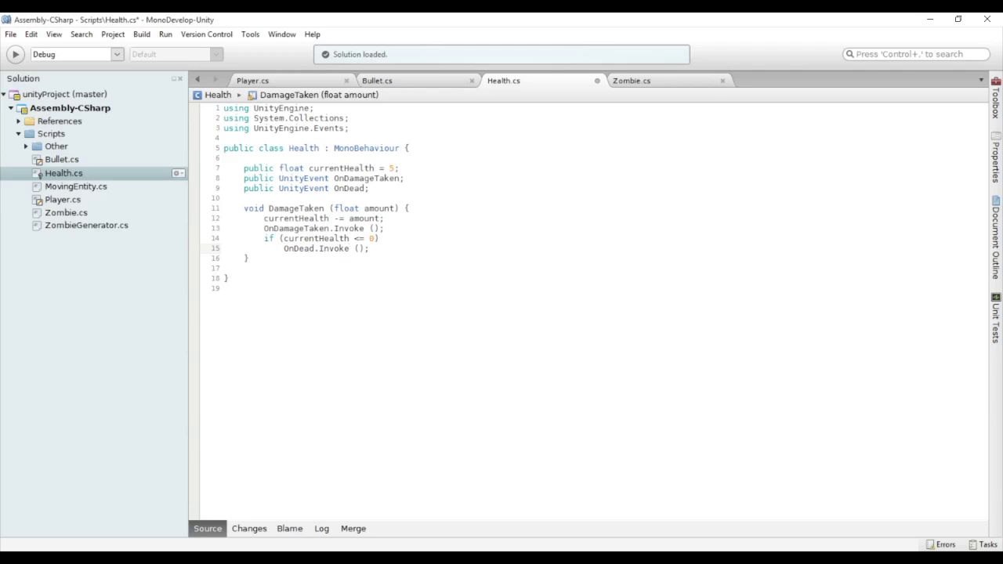
click(264, 238)
key(Return)
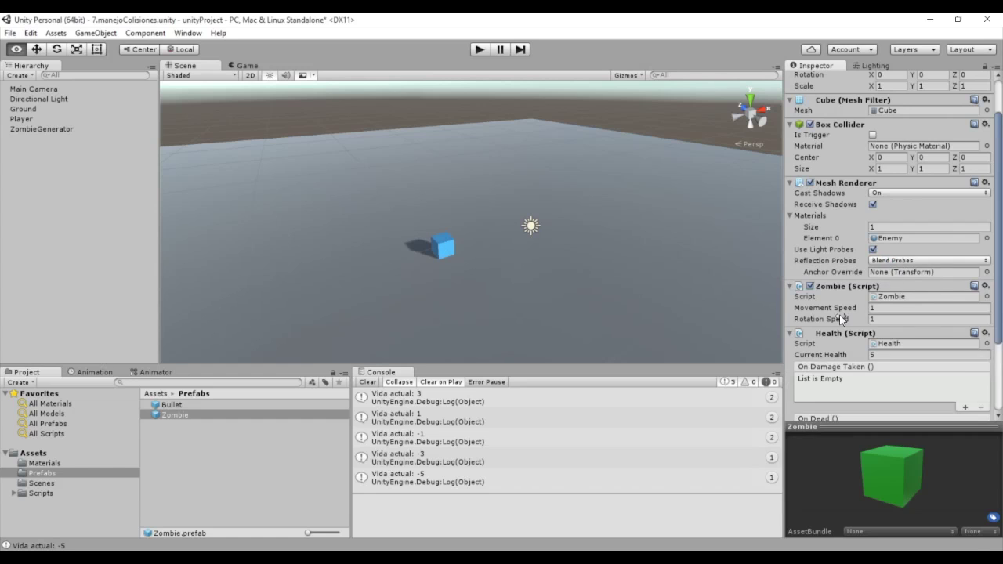
Scroll the Inspector to view Zombie's empty On Damage Taken and On Dead lists
scroll(839, 314, down, 3)
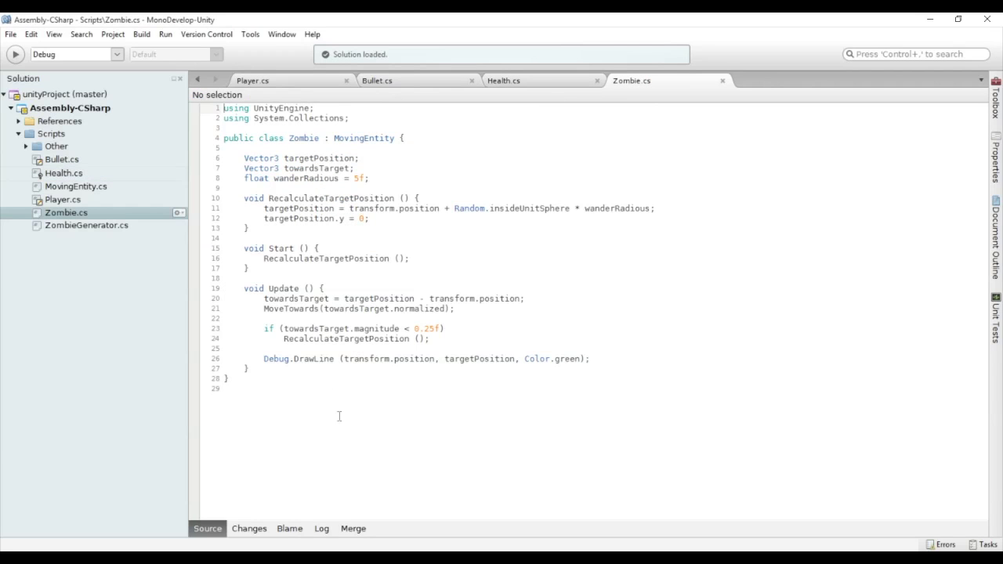
Add public void OnDeadHandler() { Destroy(gameObject); } below Update in Zombie.cs and save
click(290, 365)
key(Return)
key(Return)
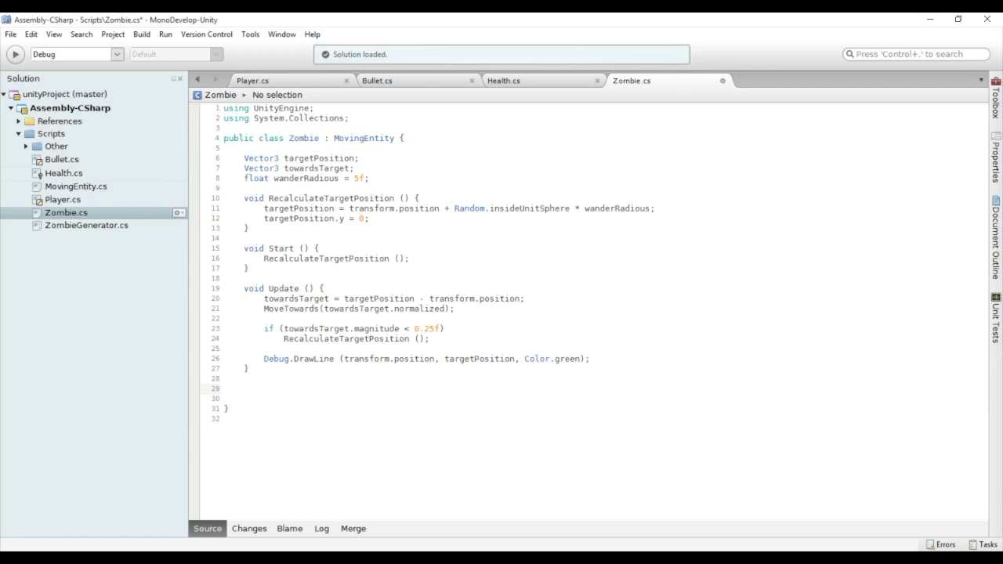
text(public void O)
text(nDeadHandler () {)
key(Return)
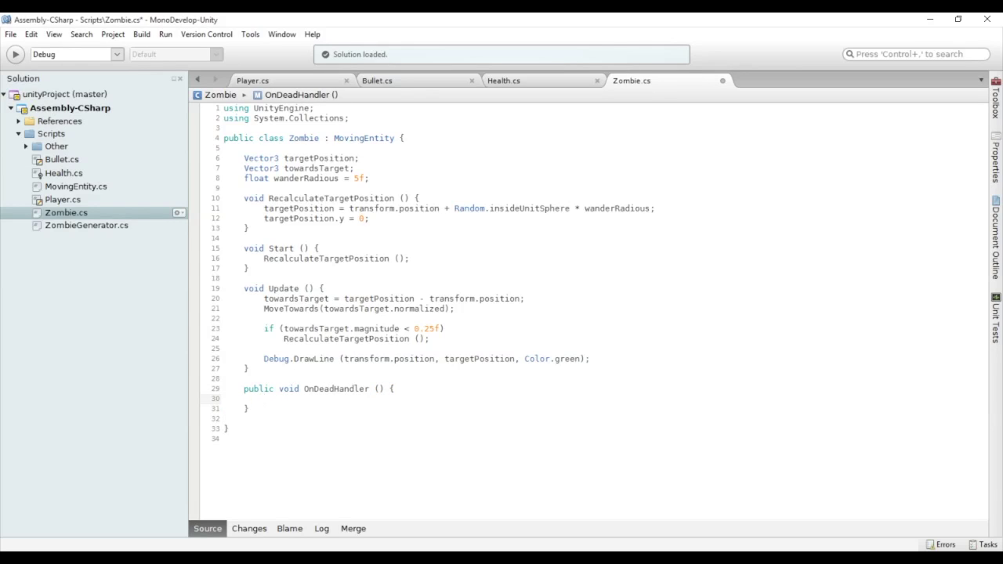
text(Destroy (g)
key(Return)
text();)
key(ctrl+s)
key(alt+Tab)
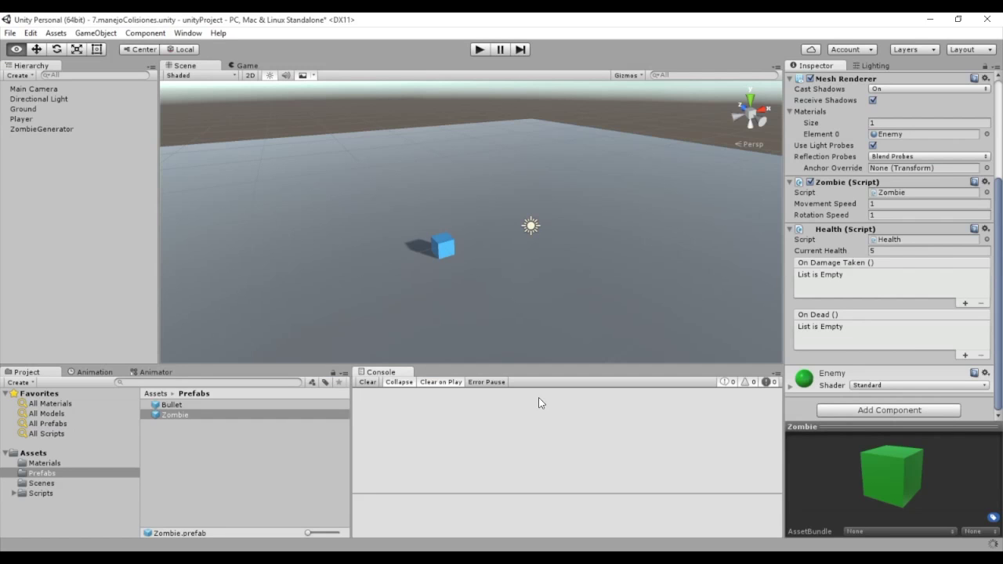
Add an On Dead entry calling the Zombie's own Zombie.OnDeadHandler (Runtime Only), then enter Play mode
click(965, 355)
drag(832, 185, 822, 339)
click(880, 328)
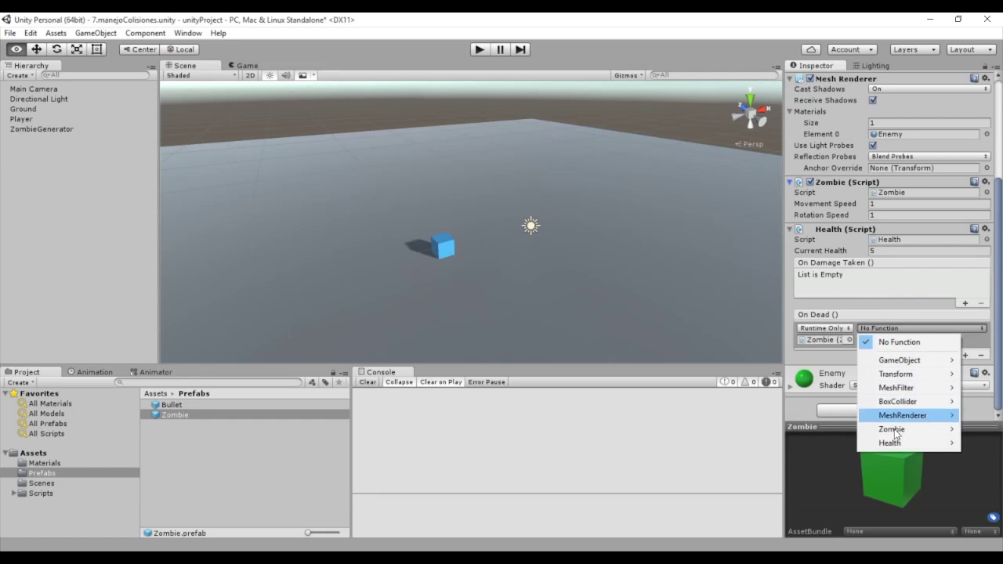
mouse_move(893, 431)
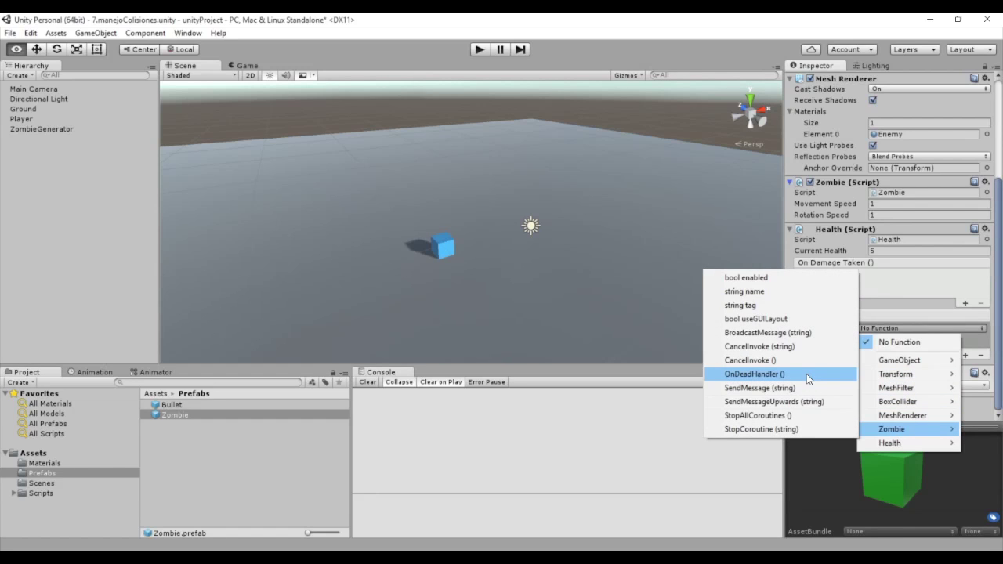
click(808, 378)
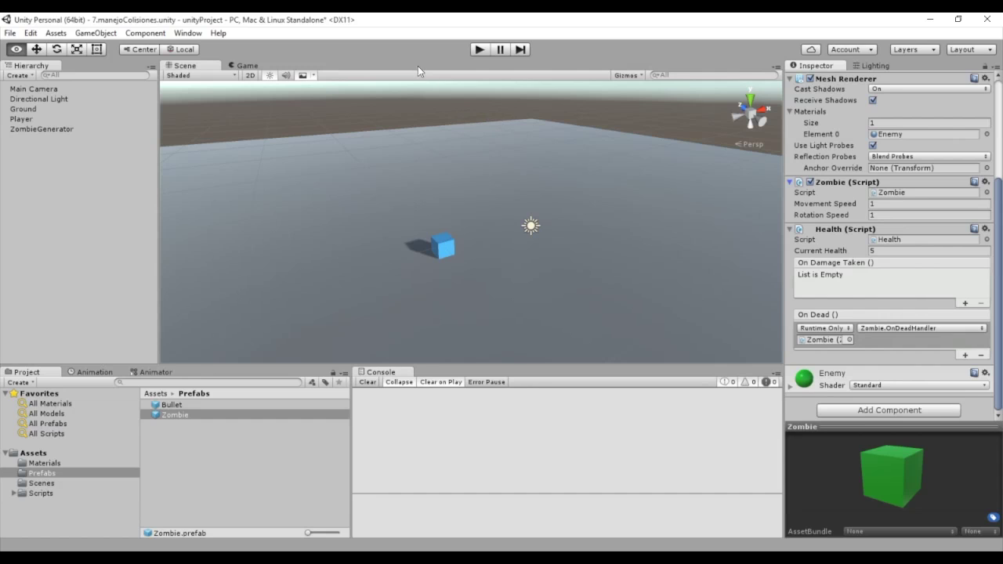
click(477, 49)
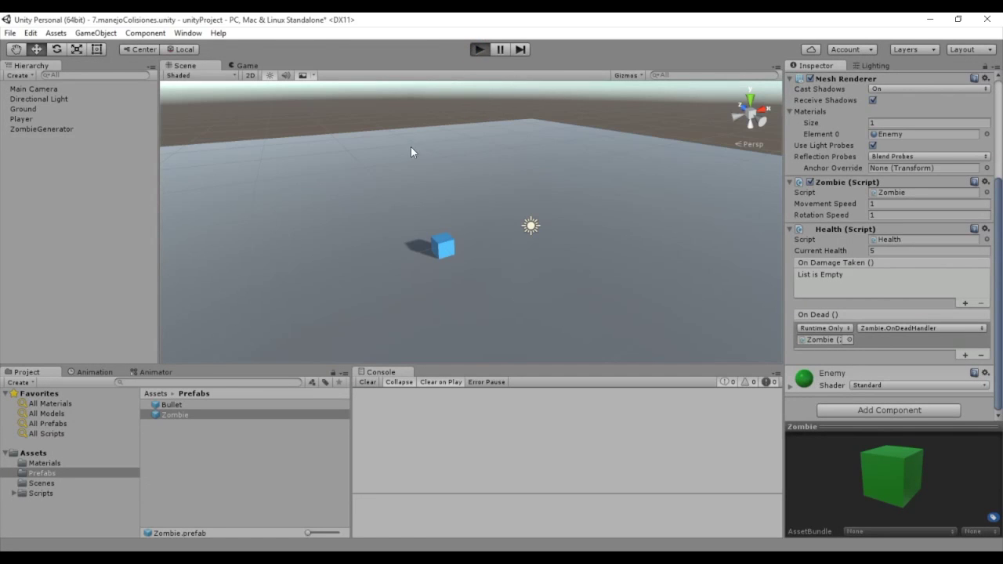
In the Game view, move the player and fire bullets at the three spawned Zombie clones
click(422, 230)
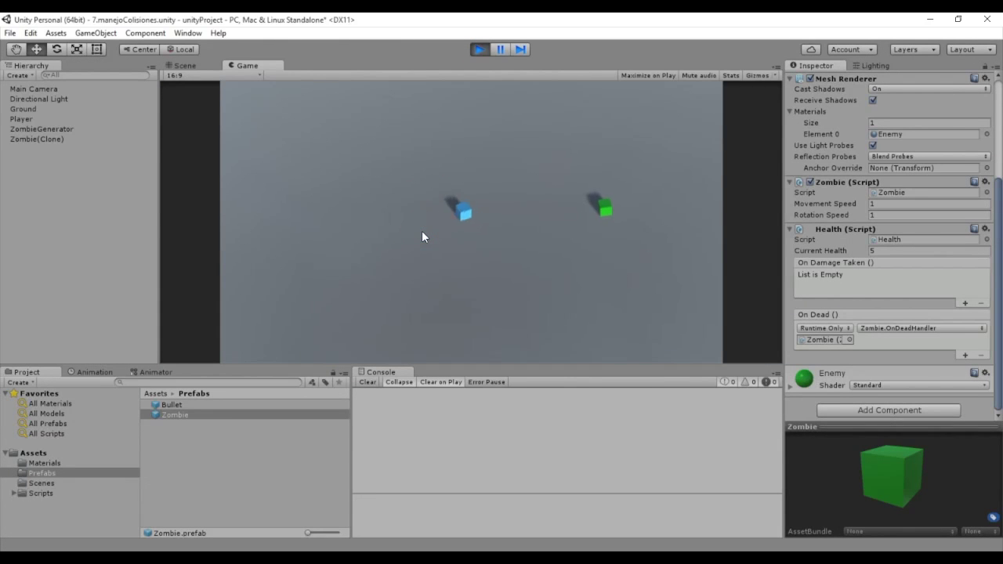
click(422, 235)
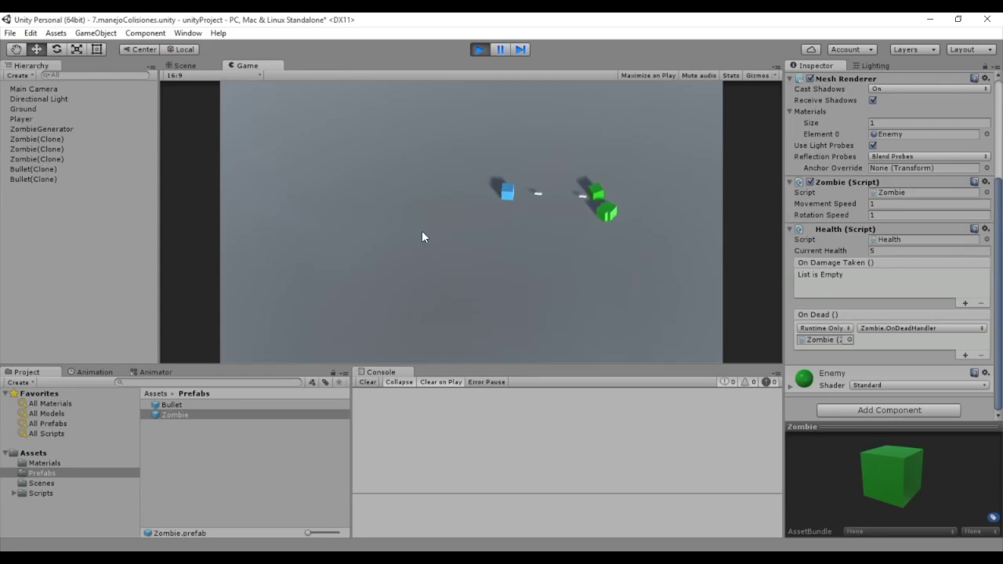